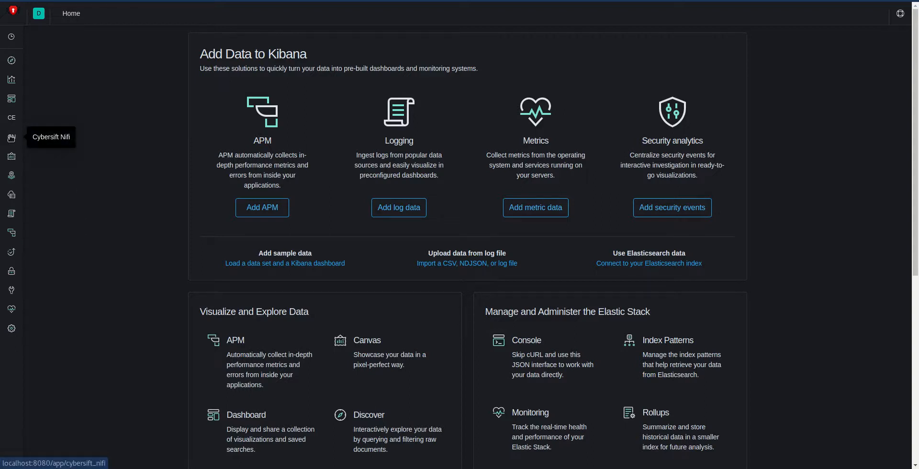
Step: Open the Cybersift Nifi data flow configuration and look over the existing process groups
{"action": "left_click", "coordinate": [12, 138]}
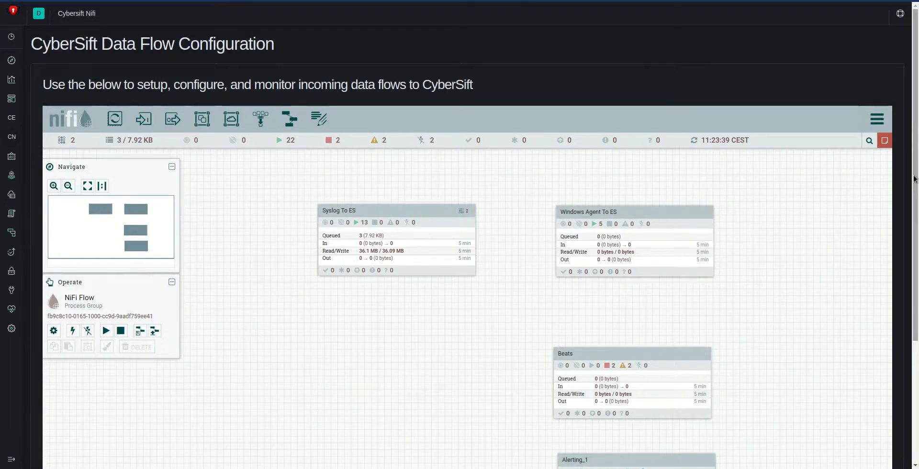
{"action": "left_click_drag", "start_coordinate": [916, 179], "coordinate": [915, 269]}
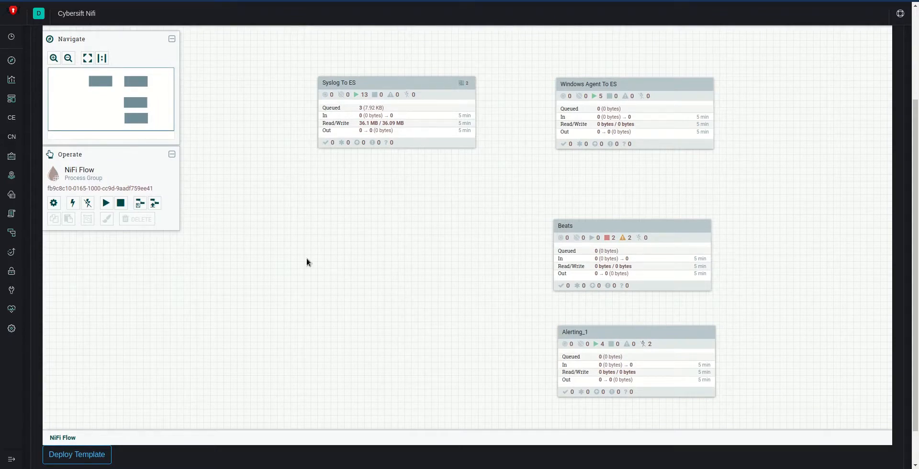
{"action": "left_click_drag", "start_coordinate": [915, 282], "coordinate": [915, 253]}
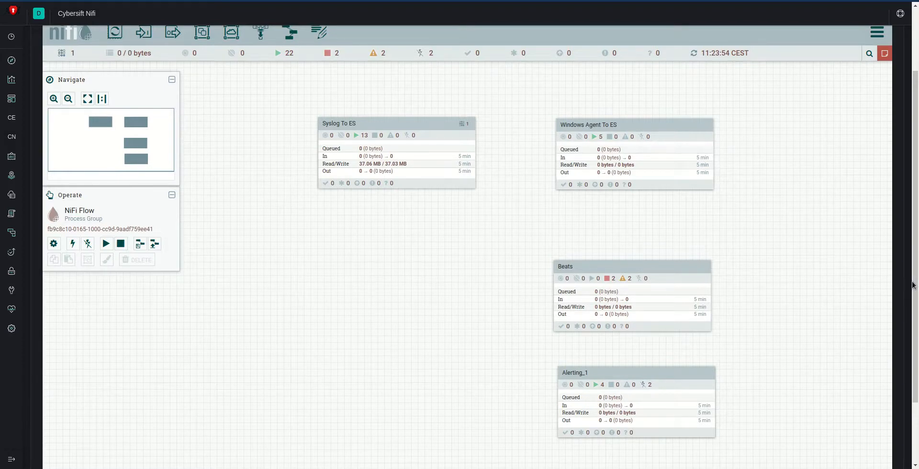
{"action": "scroll", "coordinate": [909, 283], "scroll_direction": "up", "scroll_amount": 1}
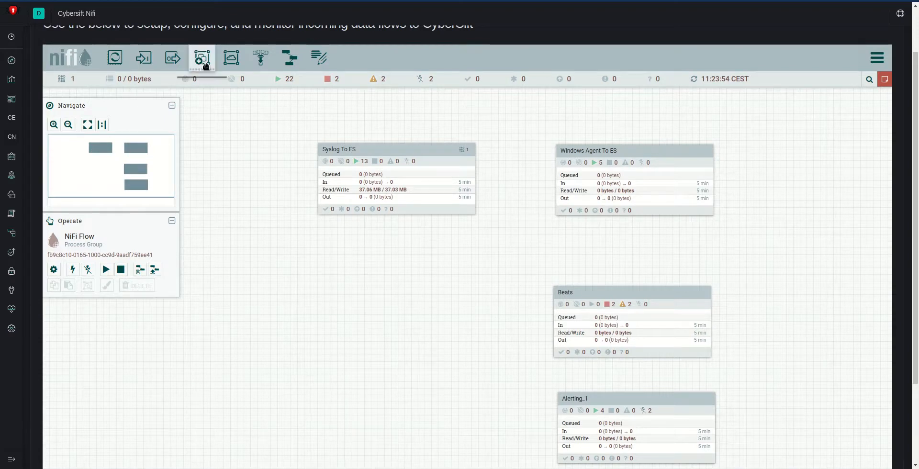
Step: Add a process group named Demo in the empty area below Syslog To ES and enter it
{"action": "left_click_drag", "start_coordinate": [202, 58], "coordinate": [314, 336]}
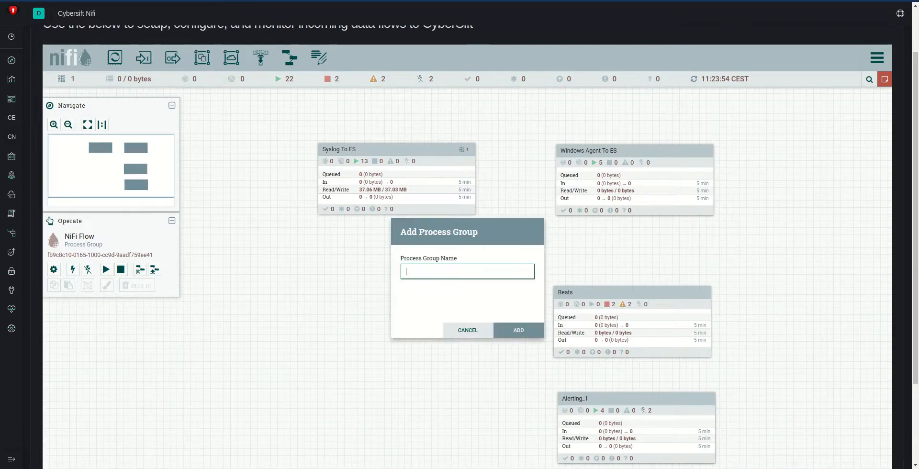
{"action": "type", "text": "Demo"}
{"action": "left_click", "coordinate": [526, 330]}
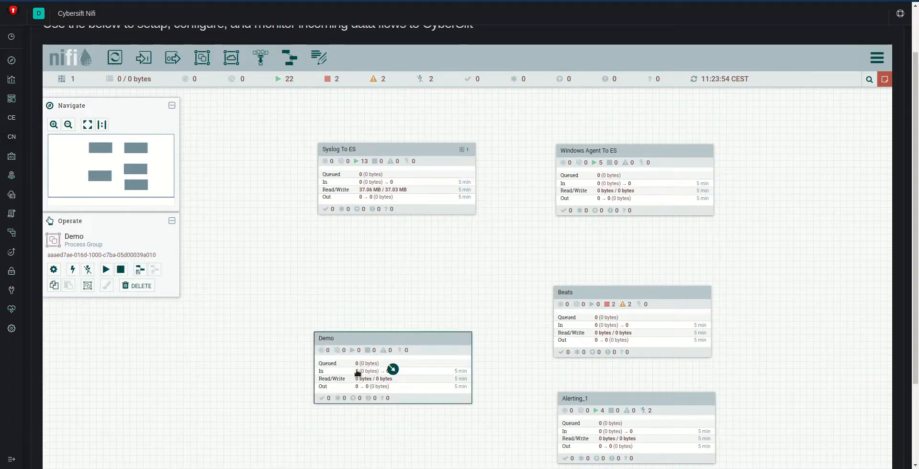
{"action": "double_click", "coordinate": [410, 338]}
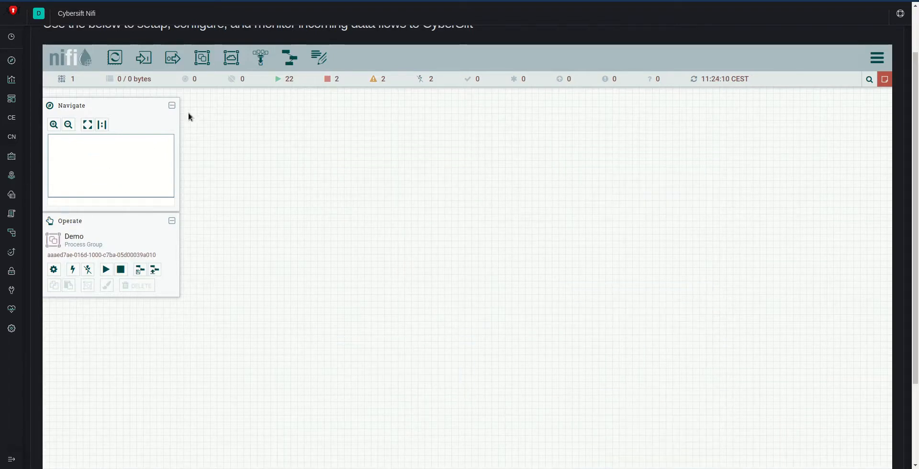
Step: Add a ListenSyslog processor to the Demo group's canvas, filtering the processor types by "syslo"
{"action": "left_click_drag", "start_coordinate": [115, 57], "coordinate": [481, 172]}
{"action": "left_click_drag", "start_coordinate": [448, 260], "coordinate": [443, 305]}
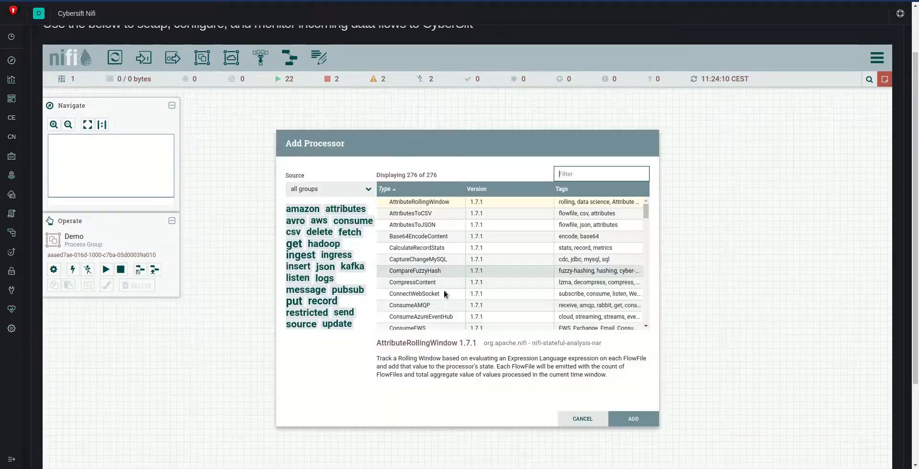
{"action": "type", "text": "syslo"}
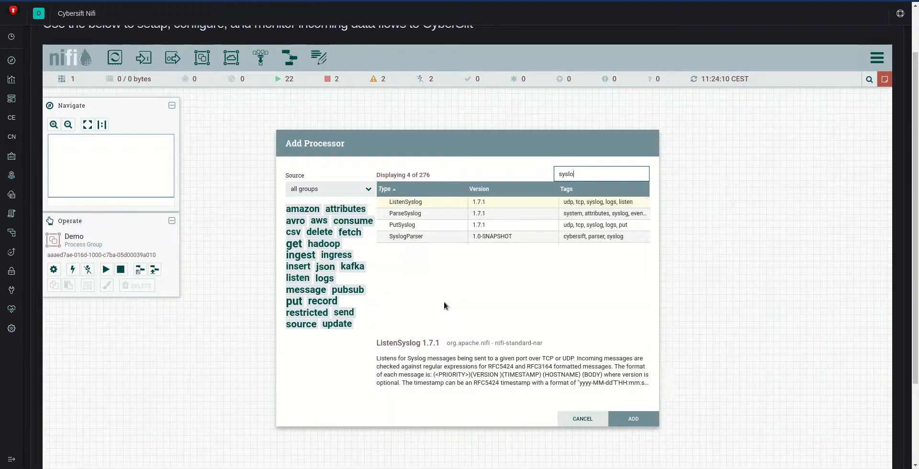
{"action": "left_click", "coordinate": [440, 205]}
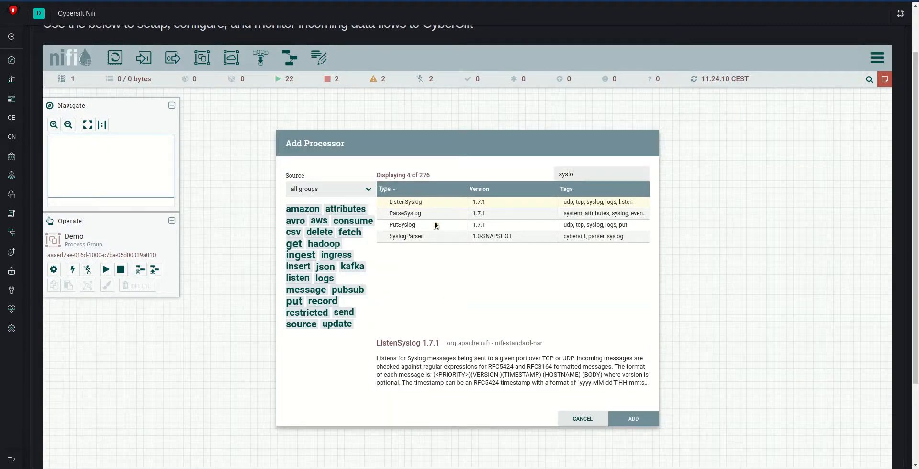
{"action": "left_click", "coordinate": [640, 419]}
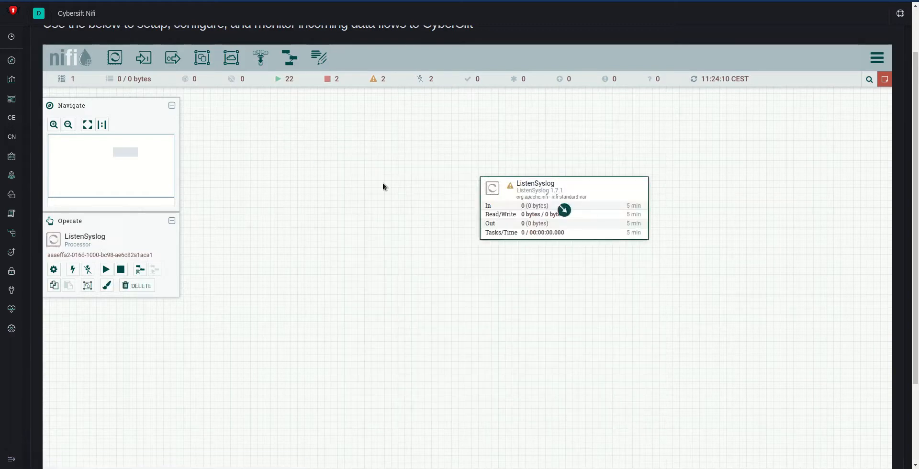
Step: Add the CyberSift SyslogParser processor and place it directly below ListenSyslog
{"action": "left_click_drag", "start_coordinate": [139, 81], "coordinate": [559, 338]}
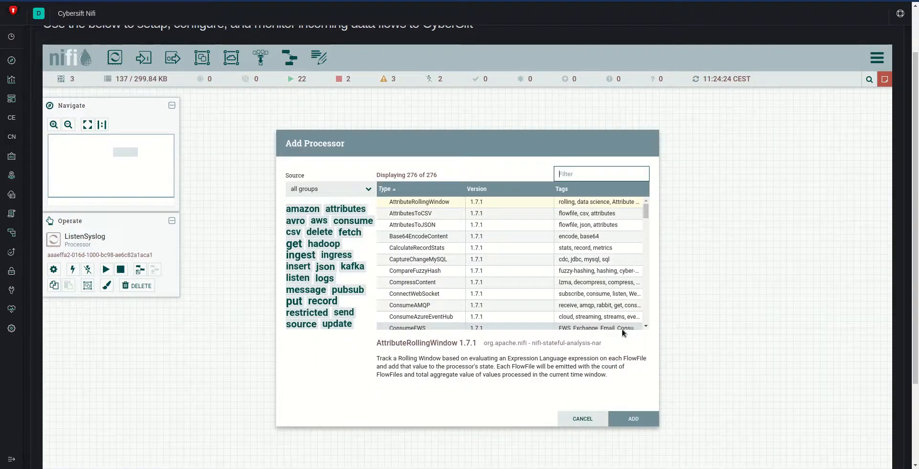
{"action": "type", "text": "syslo"}
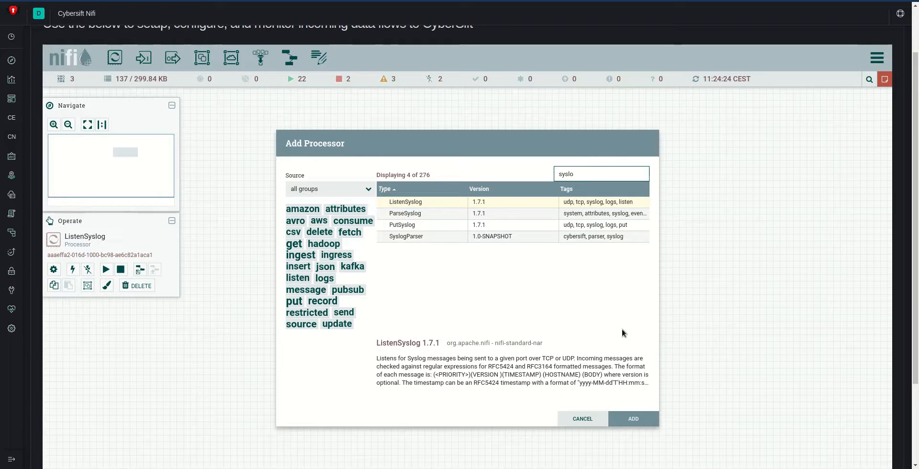
{"action": "key", "text": "ctrl+a"}
{"action": "type", "text": "s"}
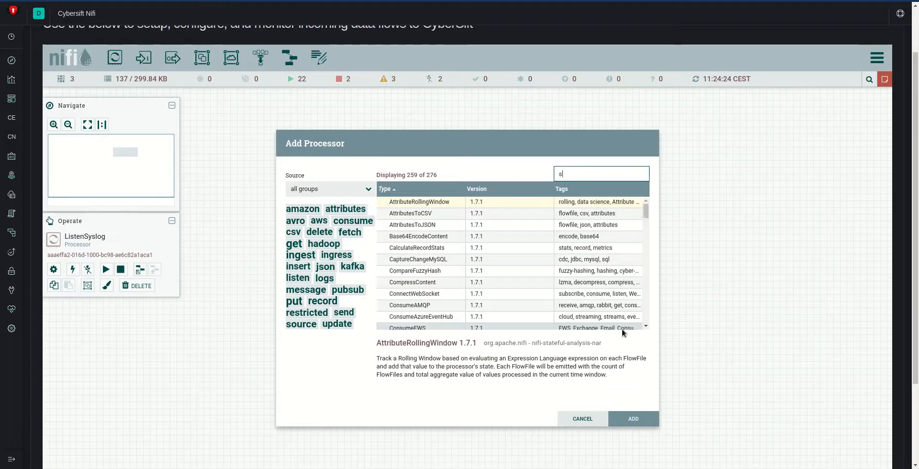
{"action": "type", "text": "ybersi"}
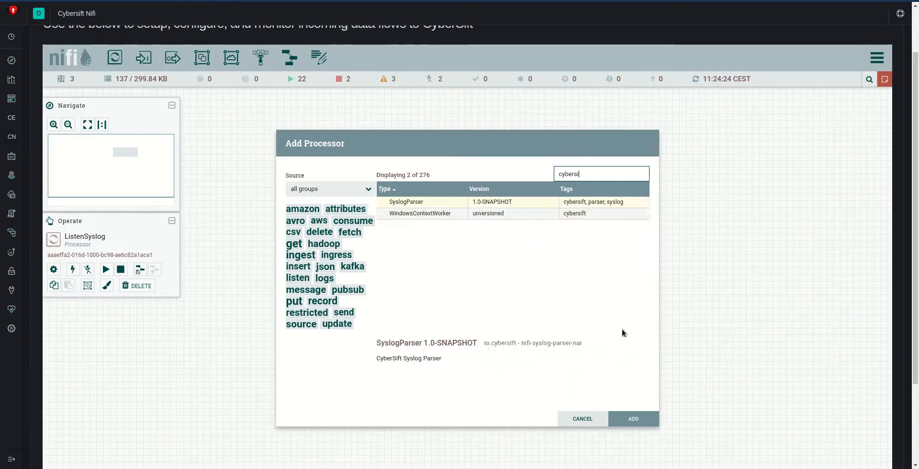
{"action": "left_click", "coordinate": [413, 207]}
{"action": "left_click", "coordinate": [631, 420]}
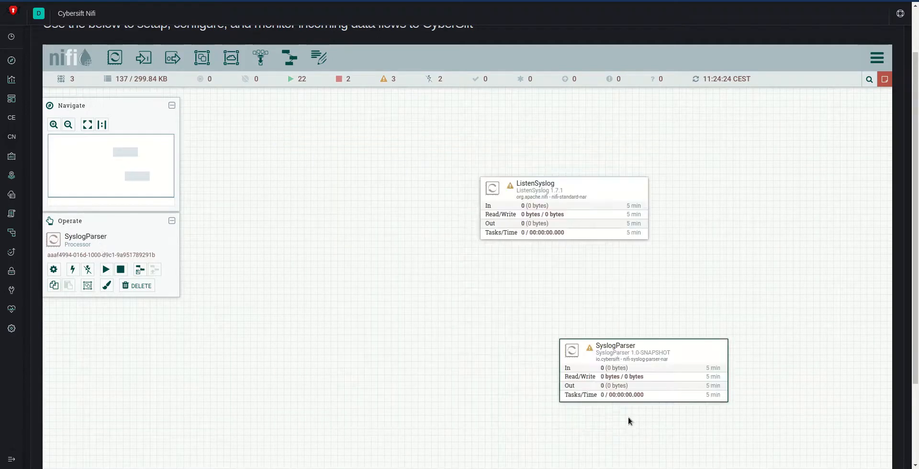
{"action": "left_click_drag", "start_coordinate": [644, 372], "coordinate": [563, 323]}
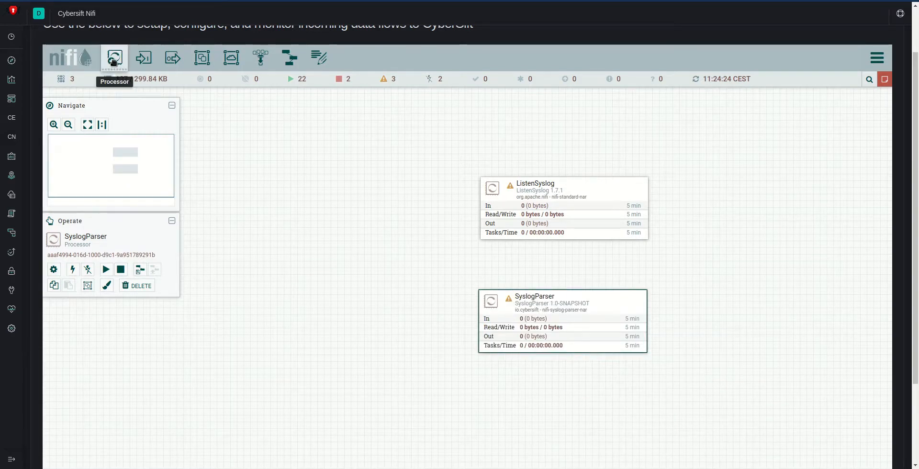
Step: Add a PutElasticsearchHttp processor below SyslogParser, filtering the processor types by "putel"
{"action": "left_click_drag", "start_coordinate": [113, 61], "coordinate": [550, 437]}
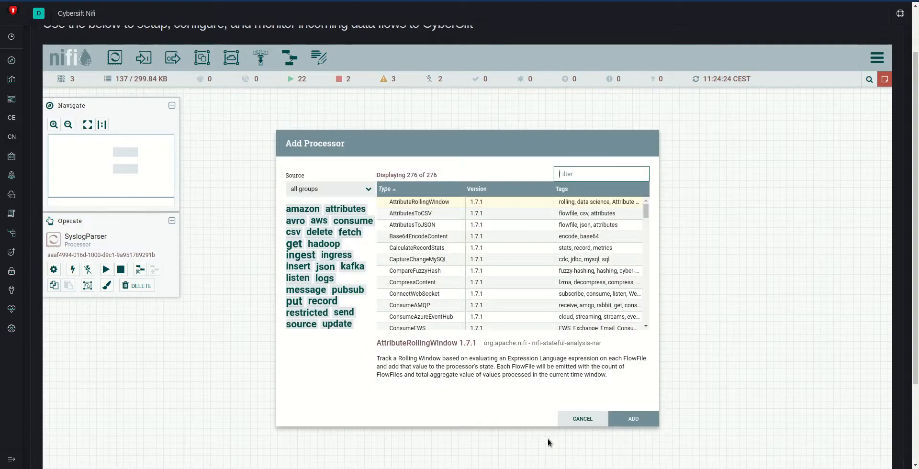
{"action": "type", "text": "pu"}
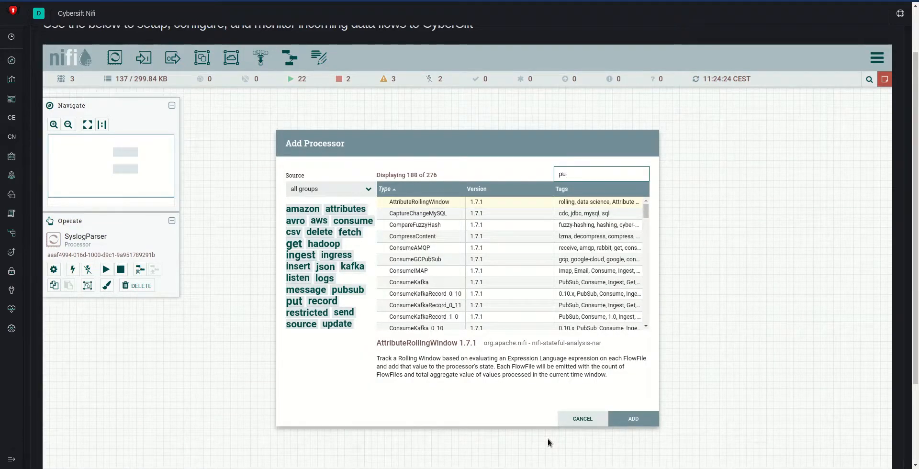
{"action": "type", "text": "tel"}
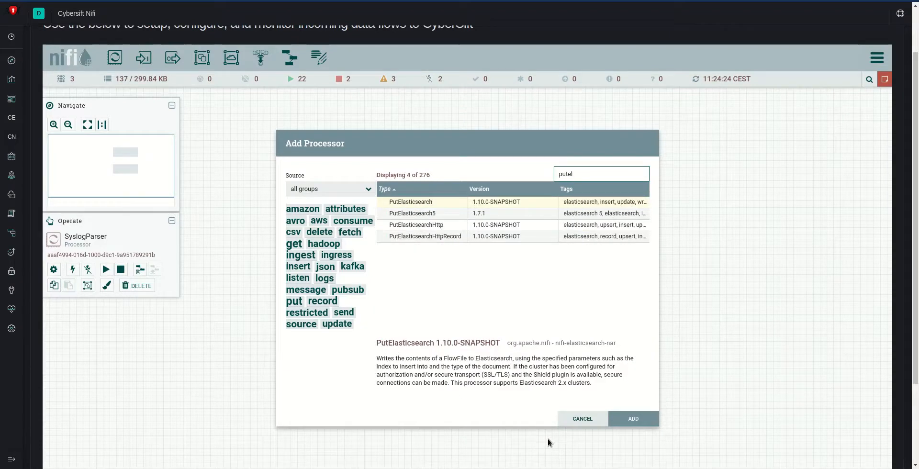
{"action": "left_click", "coordinate": [421, 225]}
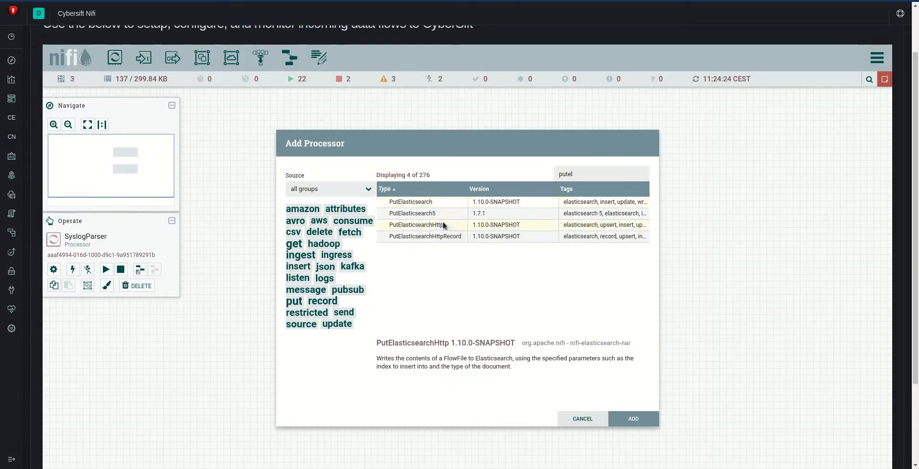
{"action": "left_click", "coordinate": [634, 419]}
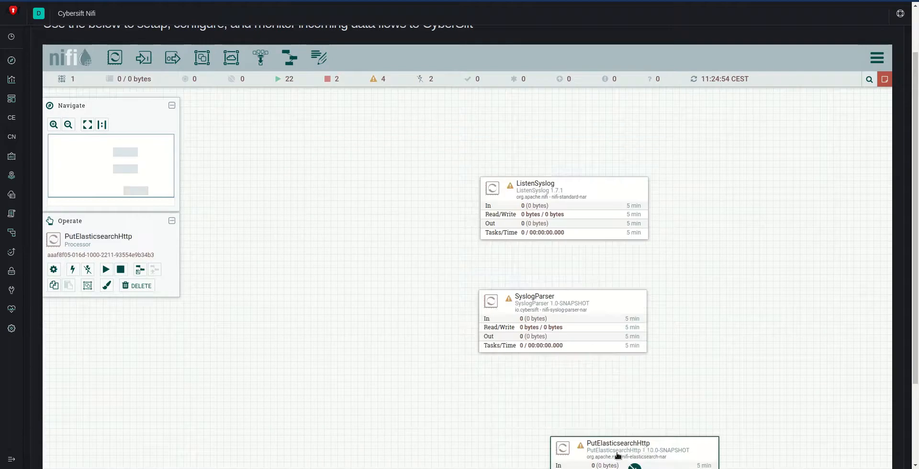
Step: Arrange PutElasticsearchHttp, SyslogParser and ListenSyslog in a more widely spaced vertical column nearer the middle of the canvas
{"action": "left_click_drag", "start_coordinate": [636, 447], "coordinate": [500, 400]}
{"action": "left_click_drag", "start_coordinate": [567, 304], "coordinate": [496, 273]}
{"action": "left_click_drag", "start_coordinate": [586, 197], "coordinate": [495, 138]}
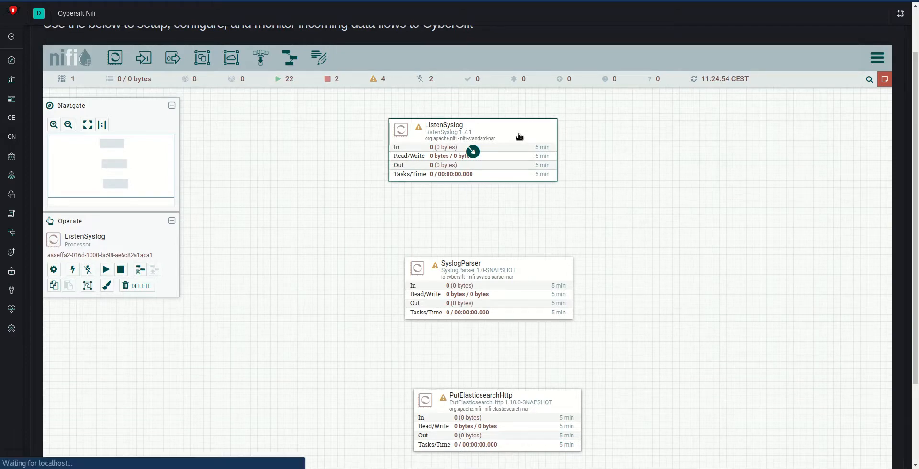
Step: Set the ListenSyslog processor's Port property to 515 and apply the configuration
{"action": "double_click", "coordinate": [519, 136]}
{"action": "left_click", "coordinate": [405, 190]}
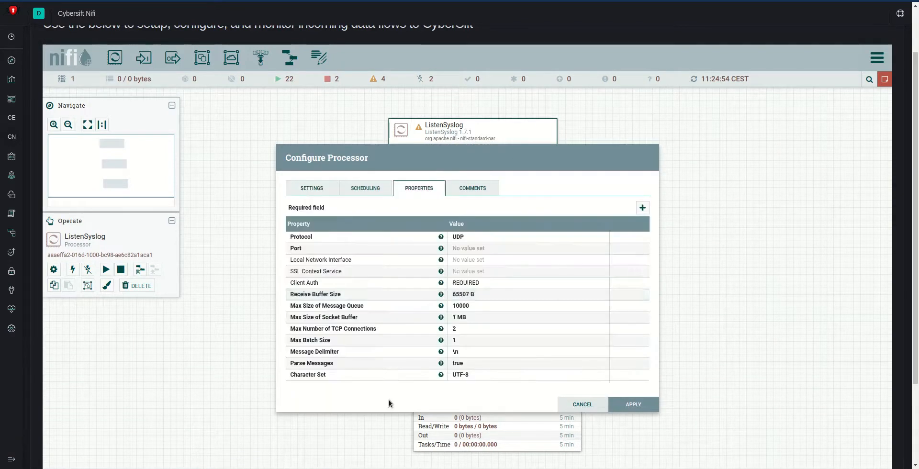
{"action": "left_click", "coordinate": [485, 245]}
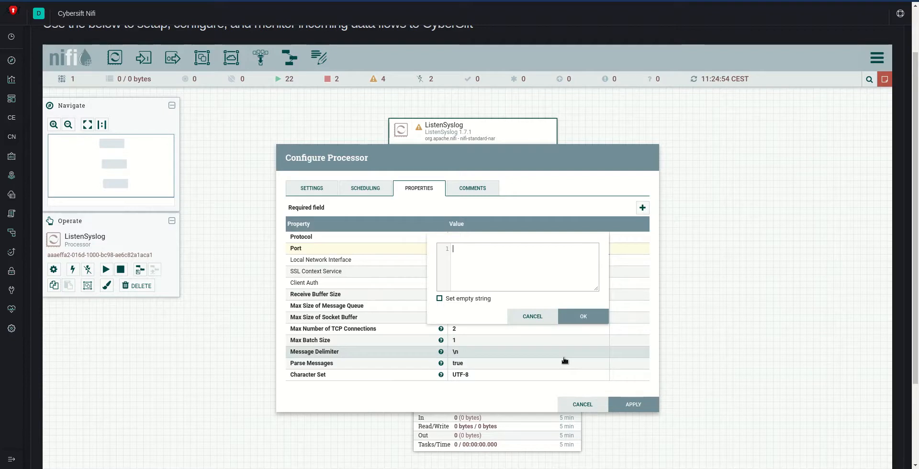
{"action": "type", "text": "515"}
{"action": "left_click", "coordinate": [570, 316]}
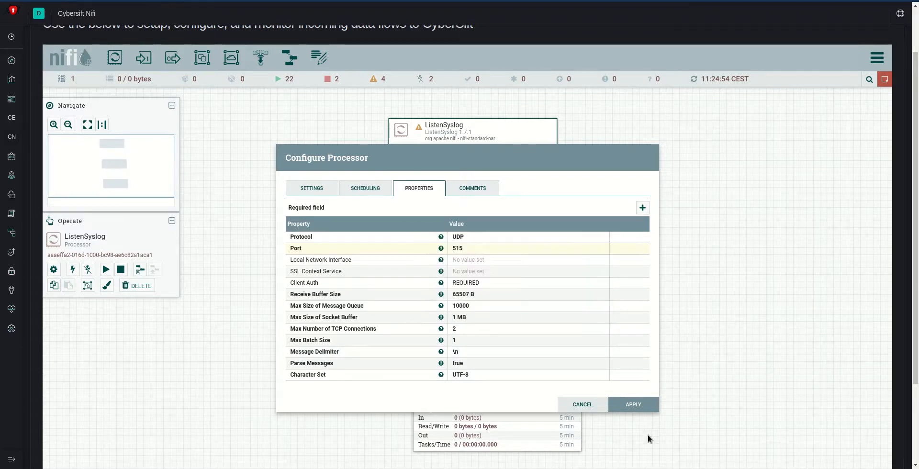
{"action": "left_click", "coordinate": [640, 405]}
Step: Connect ListenSyslog to SyslogParser for both the invalid and success relationships
{"action": "left_click_drag", "start_coordinate": [472, 166], "coordinate": [493, 298]}
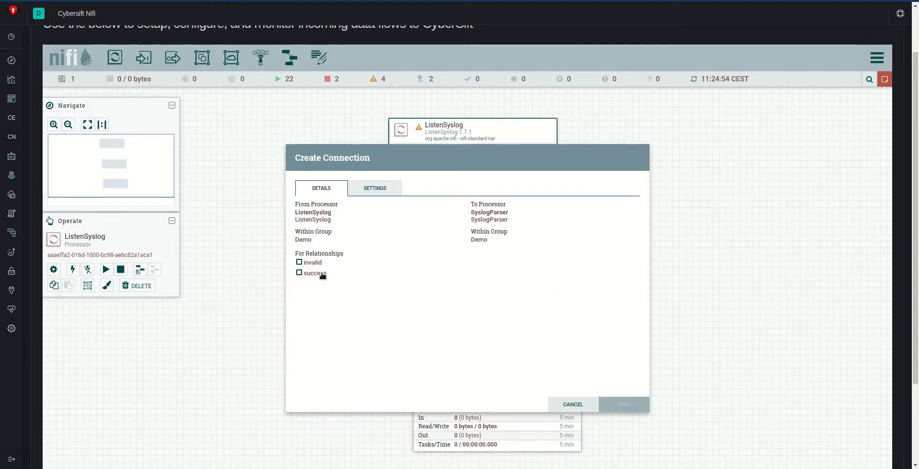
{"action": "left_click", "coordinate": [324, 274]}
{"action": "left_click", "coordinate": [315, 263]}
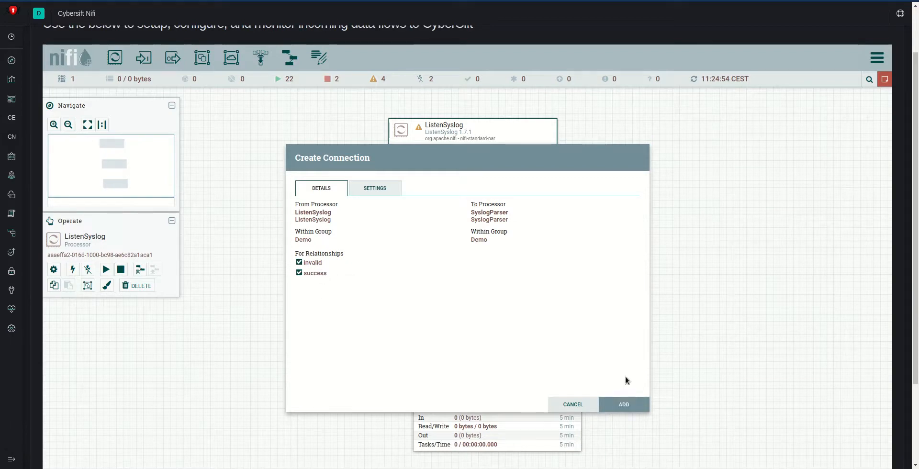
{"action": "left_click", "coordinate": [628, 402]}
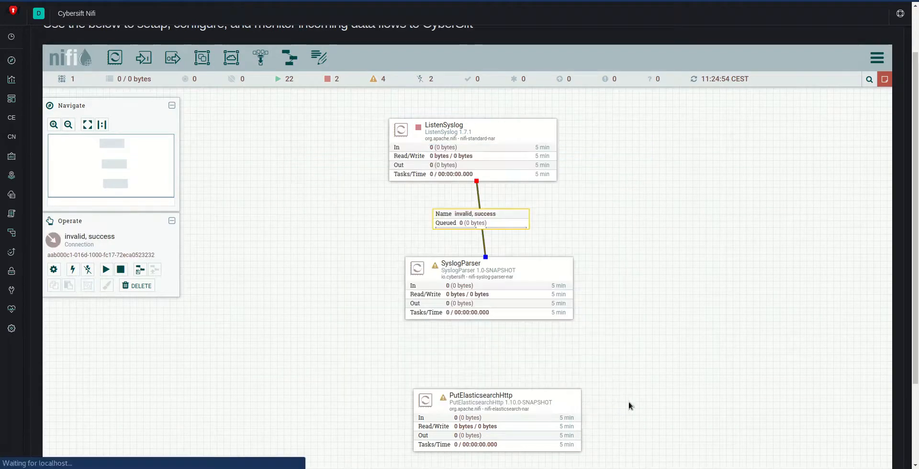
Step: Set the SyslogParser processor's Parser property to Sonicwall and apply the configuration
{"action": "double_click", "coordinate": [536, 280]}
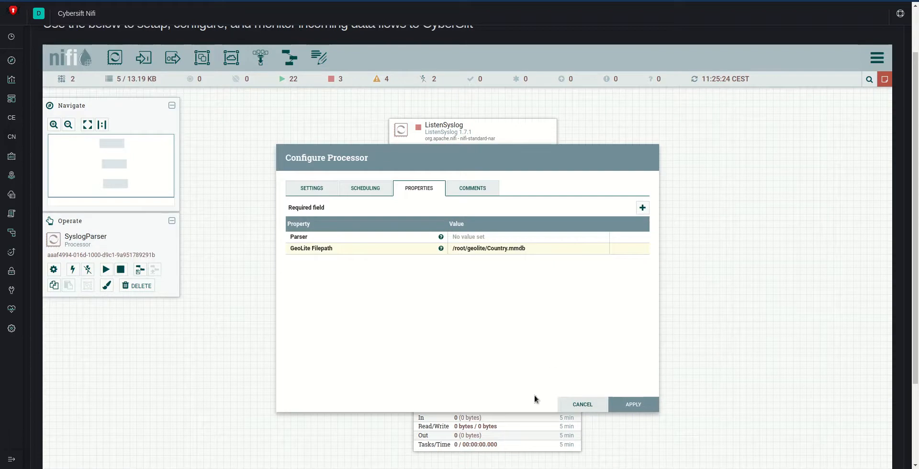
{"action": "left_click", "coordinate": [486, 237]}
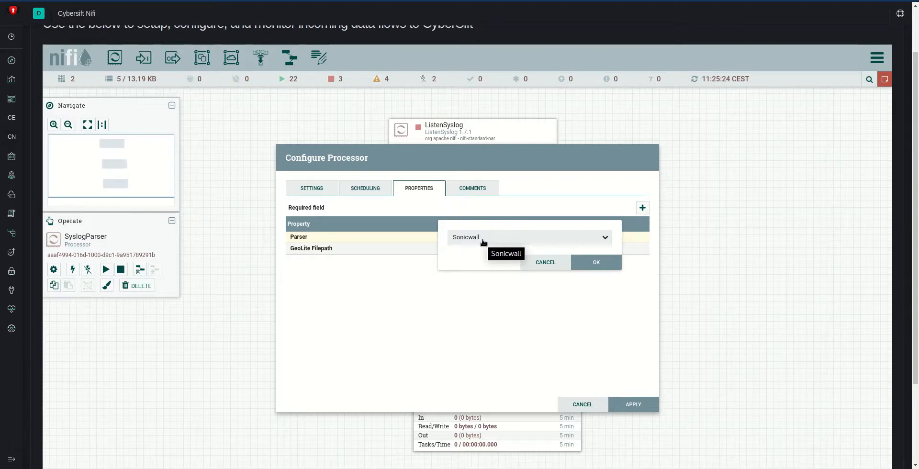
{"action": "left_click", "coordinate": [483, 238]}
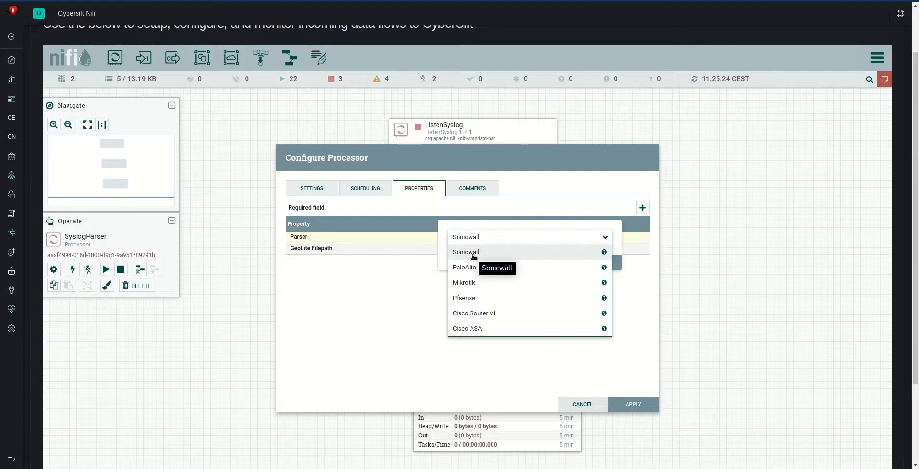
{"action": "left_click", "coordinate": [412, 297]}
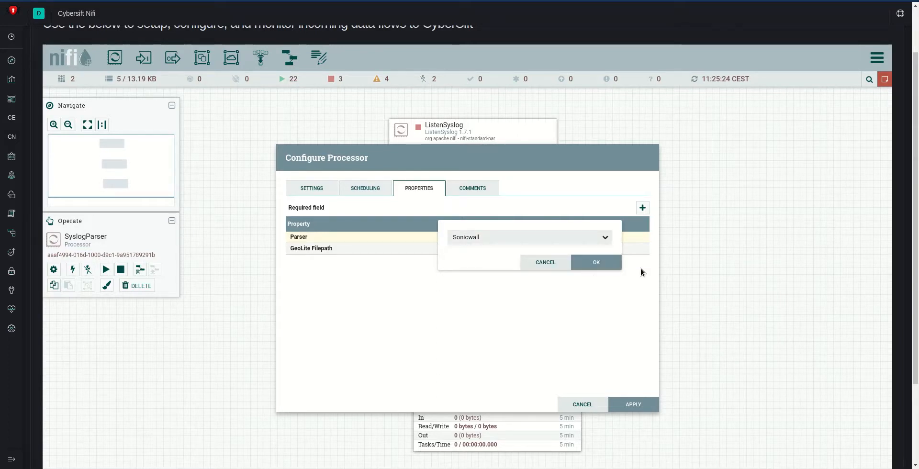
{"action": "left_click", "coordinate": [597, 263]}
{"action": "left_click", "coordinate": [633, 405]}
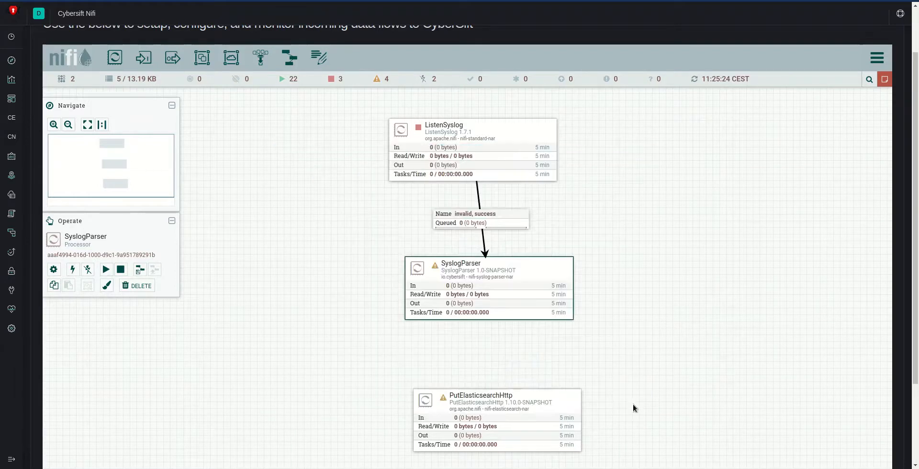
Step: Connect SyslogParser to PutElasticsearchHttp for the Success relationship
{"action": "left_click_drag", "start_coordinate": [495, 302], "coordinate": [487, 411]}
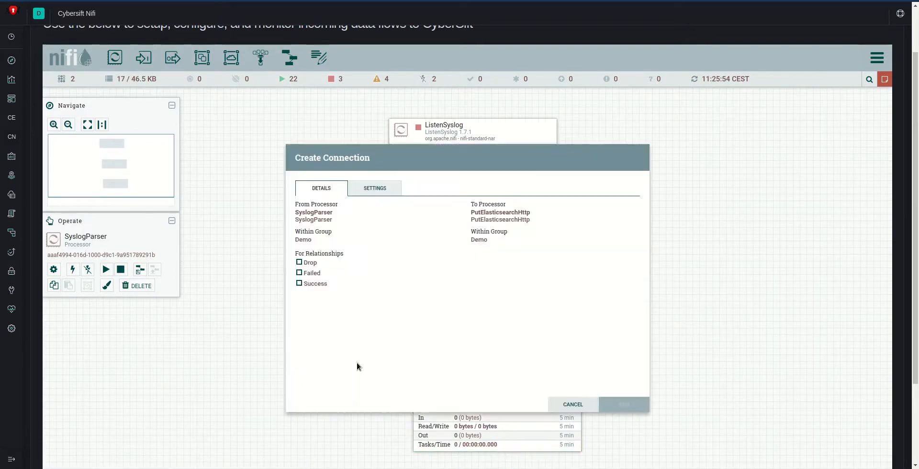
{"action": "left_click", "coordinate": [312, 285]}
{"action": "left_click", "coordinate": [647, 410]}
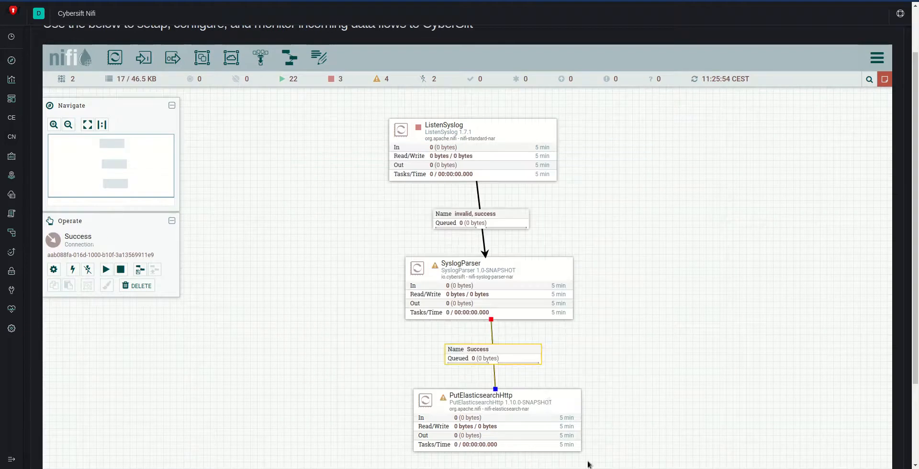
{"action": "double_click", "coordinate": [556, 412]}
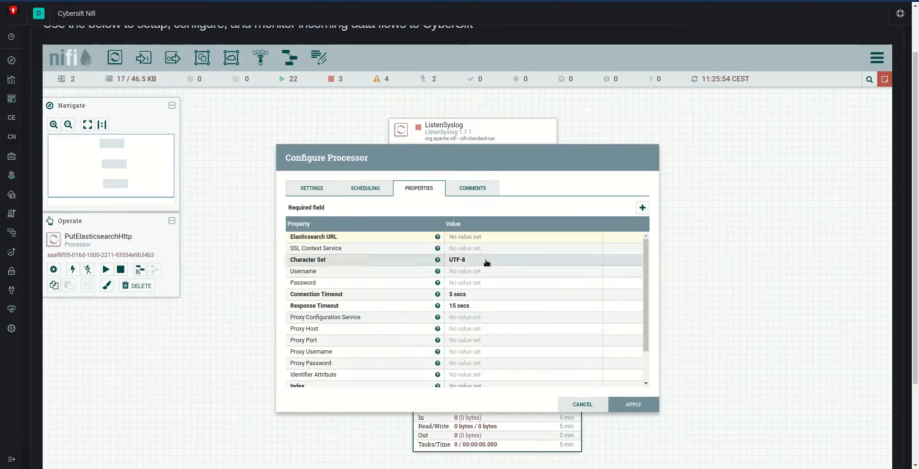
{"action": "left_click", "coordinate": [485, 237]}
{"action": "type", "text": "http://localhost:"}
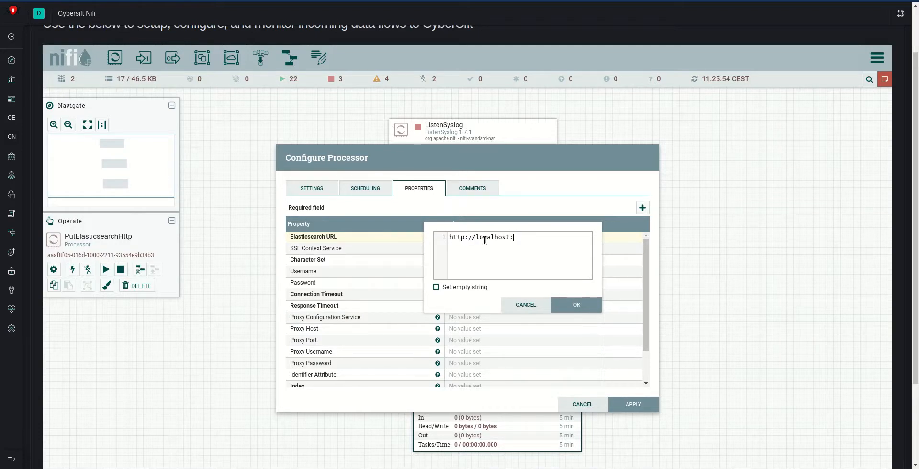
{"action": "type", "text": "9600"}
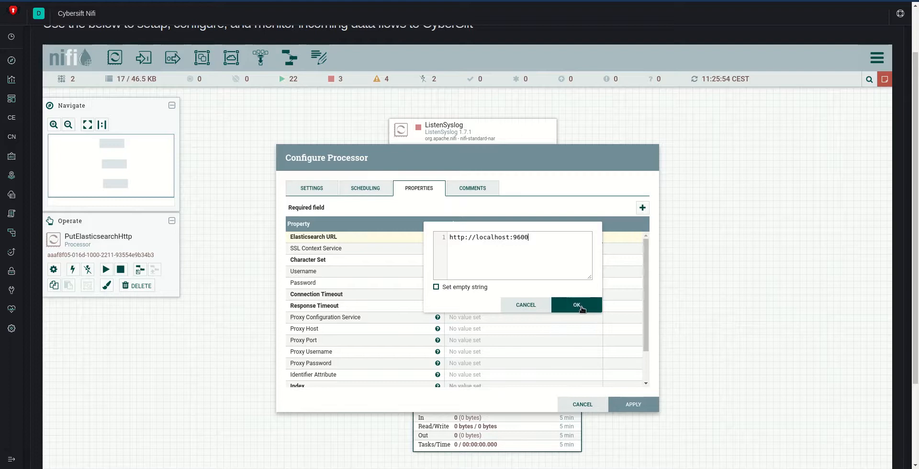
{"action": "left_click", "coordinate": [577, 305]}
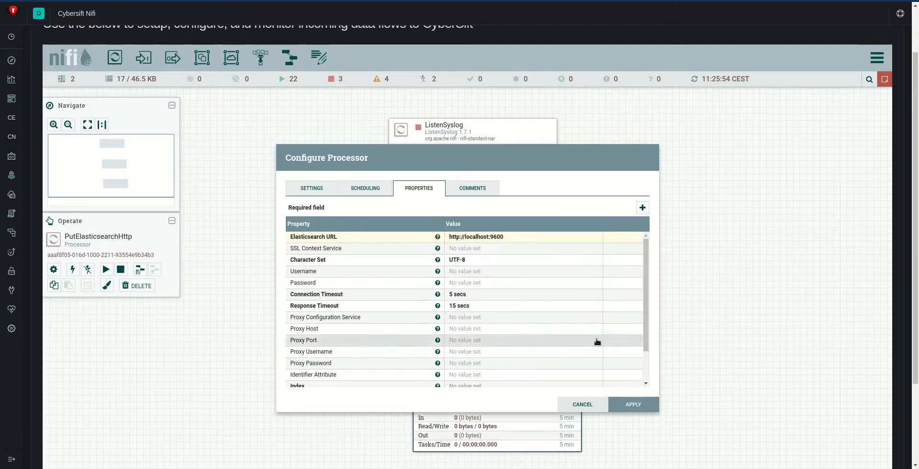
{"action": "scroll", "coordinate": [644, 319], "scroll_direction": "down", "scroll_amount": 2}
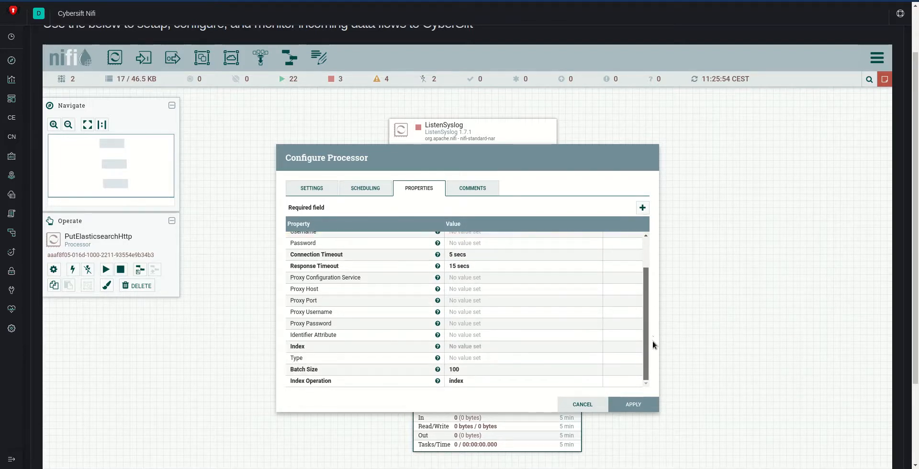
{"action": "left_click", "coordinate": [450, 347]}
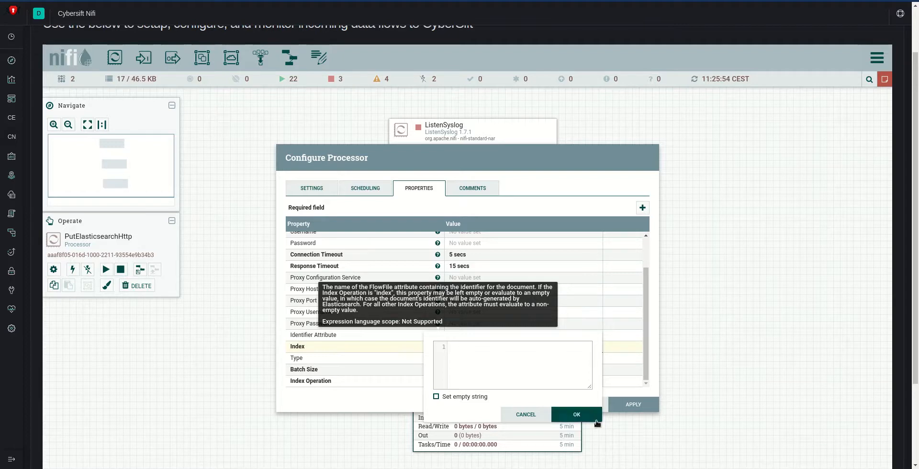
{"action": "left_click", "coordinate": [524, 415]}
{"action": "left_click", "coordinate": [583, 405]}
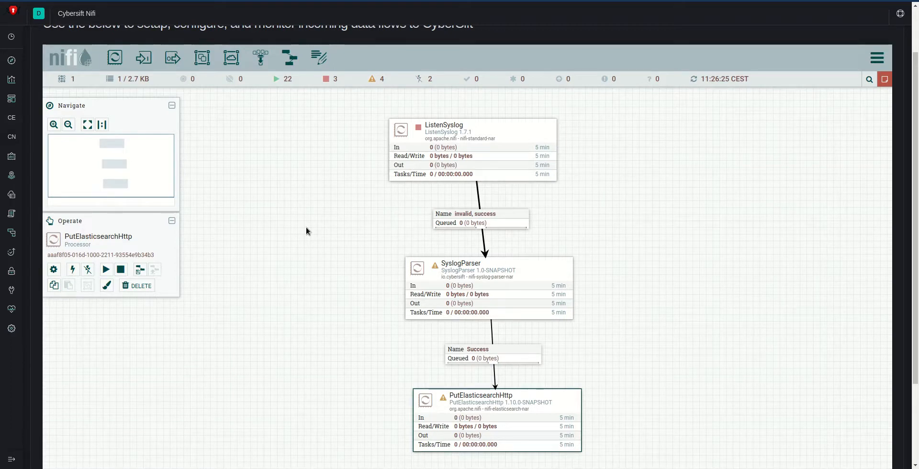
Step: Leave the Demo group, examine the processors and connections inside the Syslog To ES group, and return to the top-level flow
{"action": "right_click", "coordinate": [698, 447]}
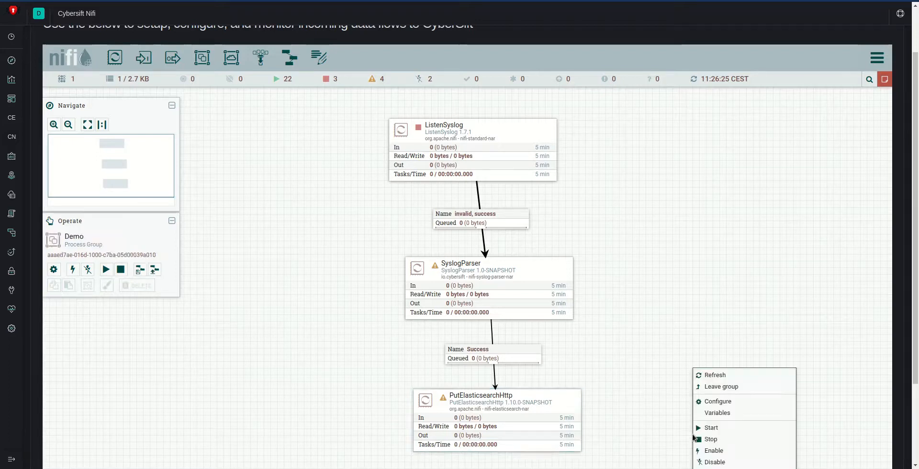
{"action": "left_click", "coordinate": [725, 388]}
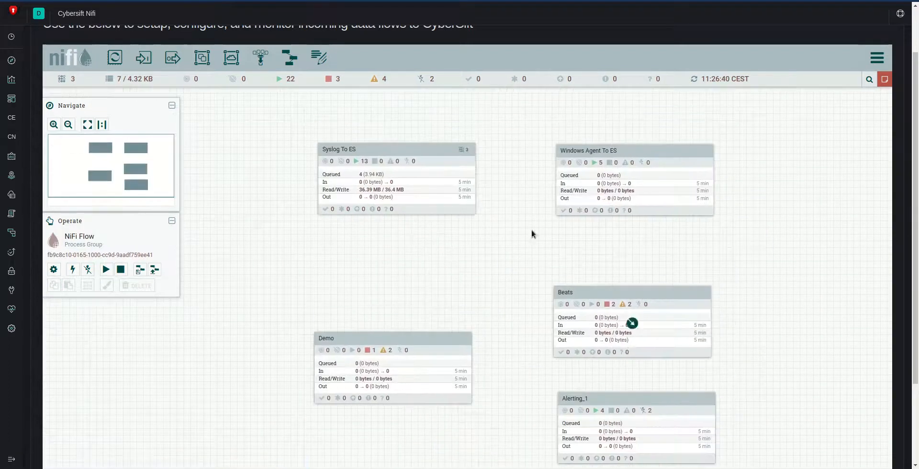
{"action": "double_click", "coordinate": [429, 159]}
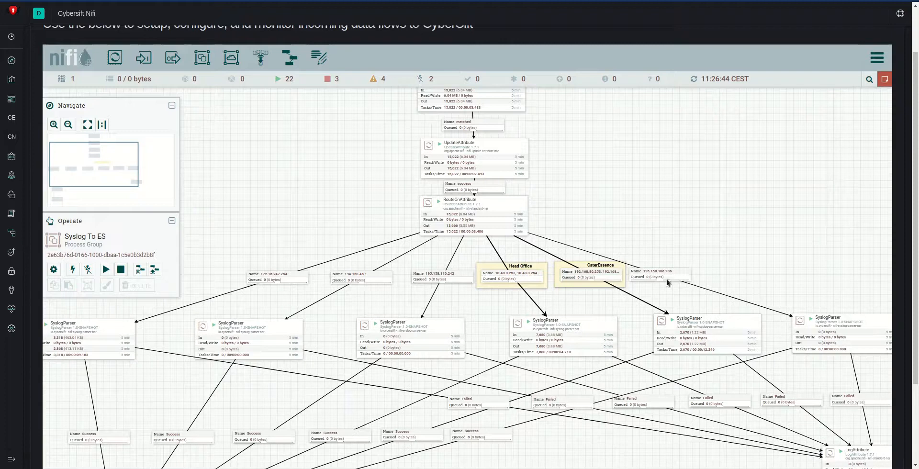
{"action": "left_click_drag", "start_coordinate": [581, 433], "coordinate": [628, 239]}
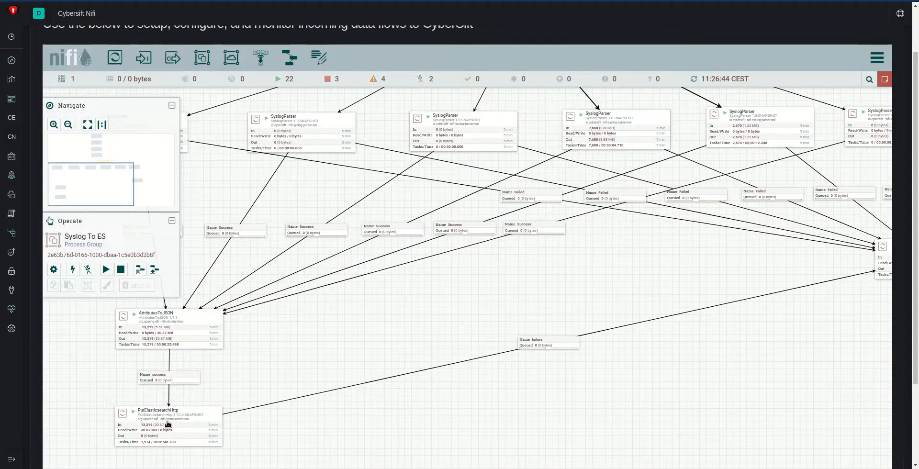
{"action": "left_click_drag", "start_coordinate": [618, 301], "coordinate": [553, 419]}
{"action": "right_click", "coordinate": [702, 156]}
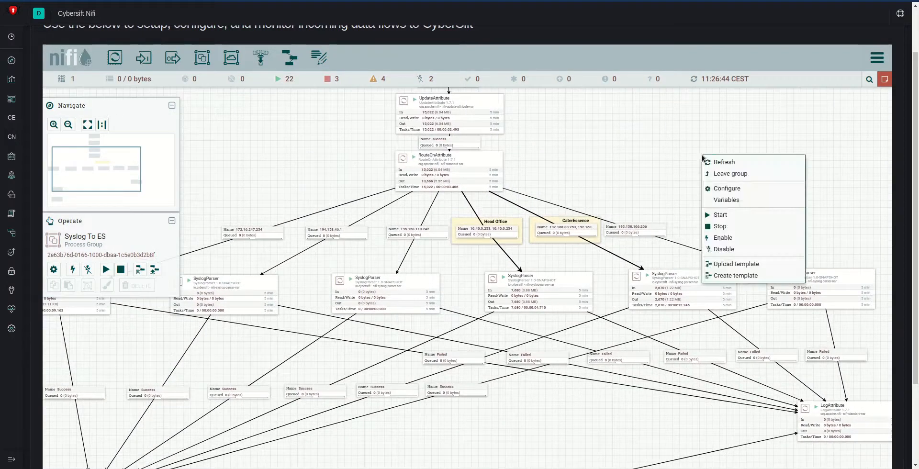
{"action": "left_click", "coordinate": [721, 173]}
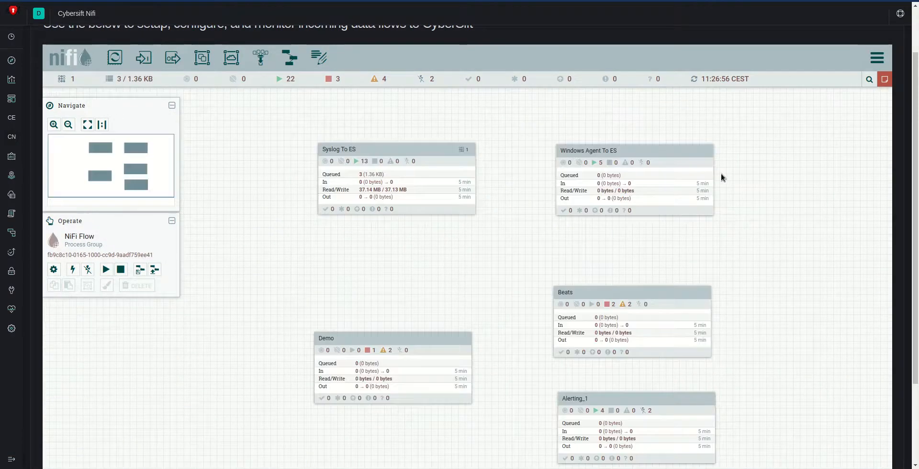
Step: Deploy the Winlogbeat template into the top-level NiFi flow and dismiss the resulting message
{"action": "left_click_drag", "start_coordinate": [435, 253], "coordinate": [324, 266]}
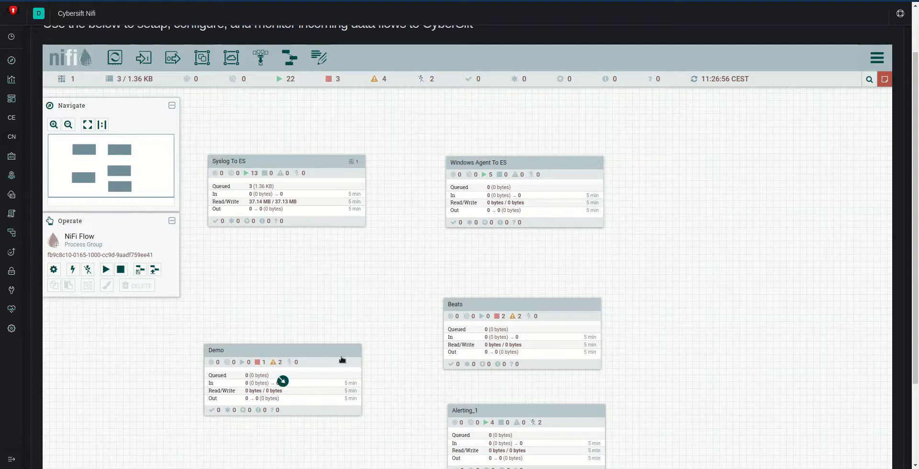
{"action": "left_click_drag", "start_coordinate": [915, 129], "coordinate": [912, 216]}
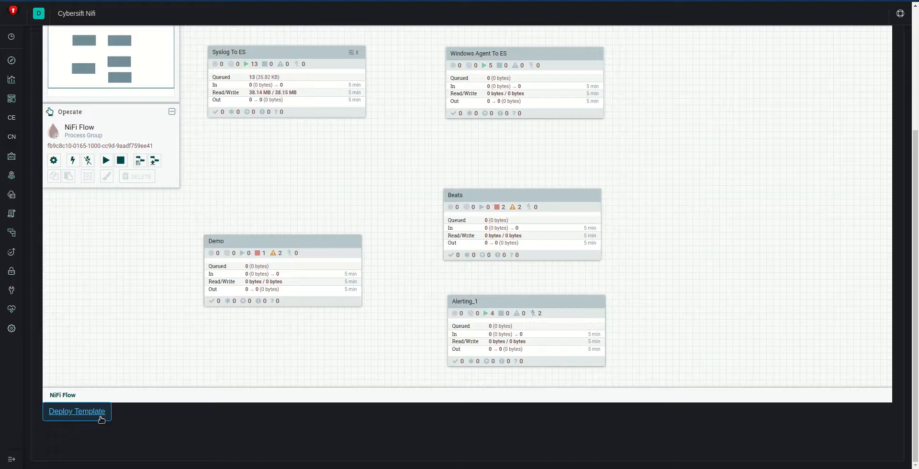
{"action": "left_click", "coordinate": [101, 420]}
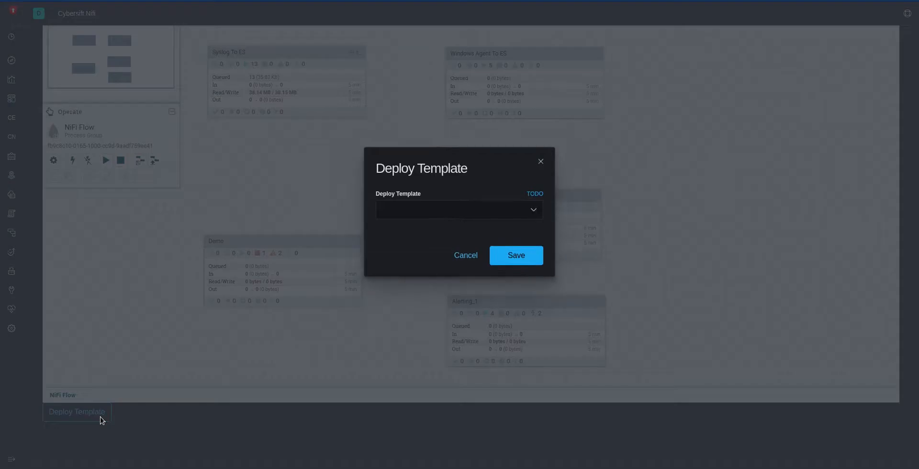
{"action": "left_click", "coordinate": [420, 213]}
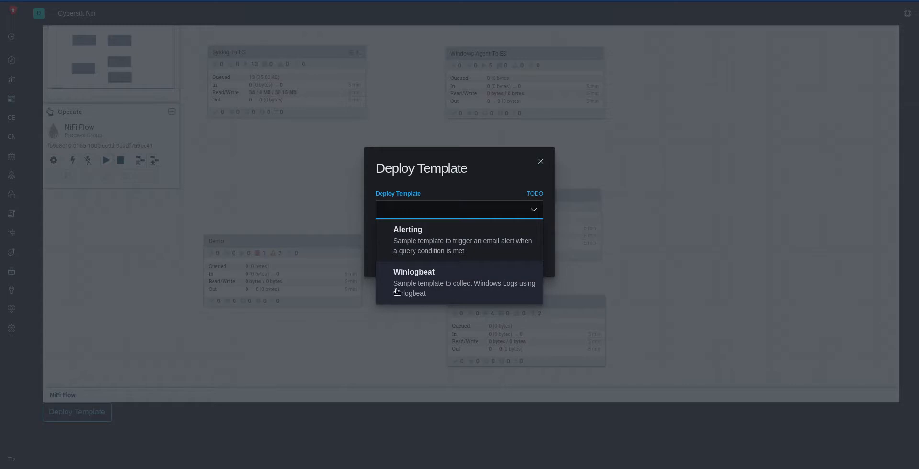
{"action": "left_click", "coordinate": [506, 283]}
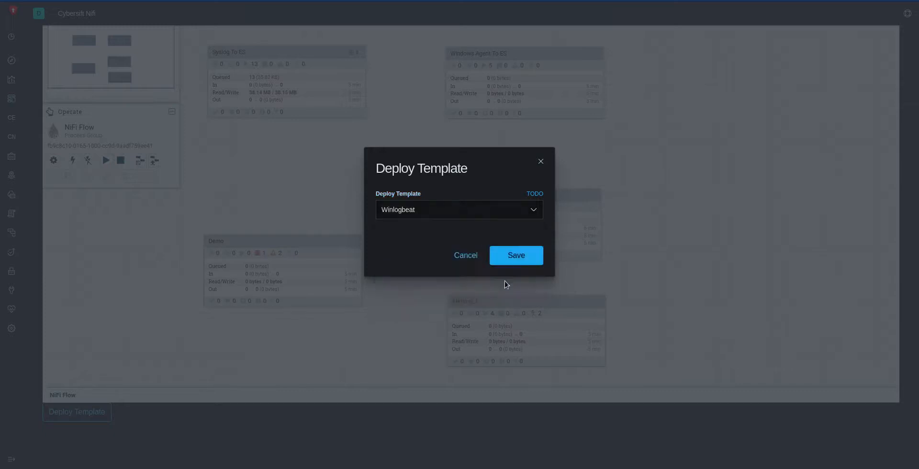
{"action": "left_click", "coordinate": [524, 258]}
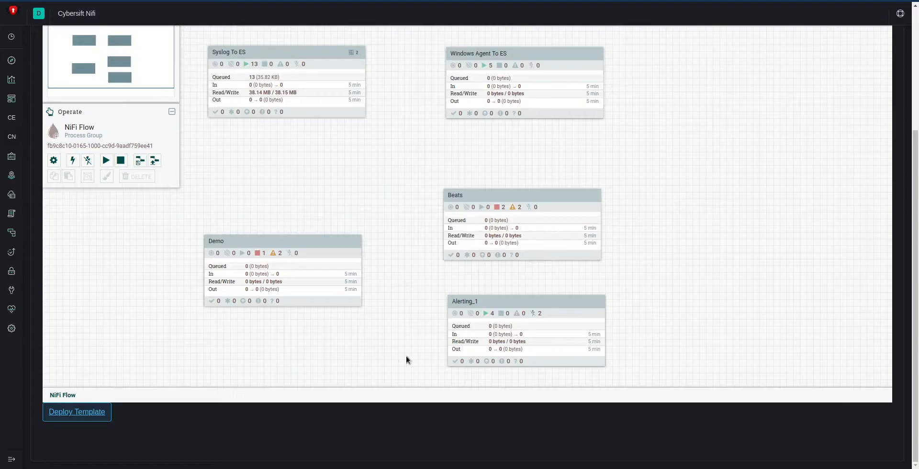
{"action": "left_click", "coordinate": [543, 36]}
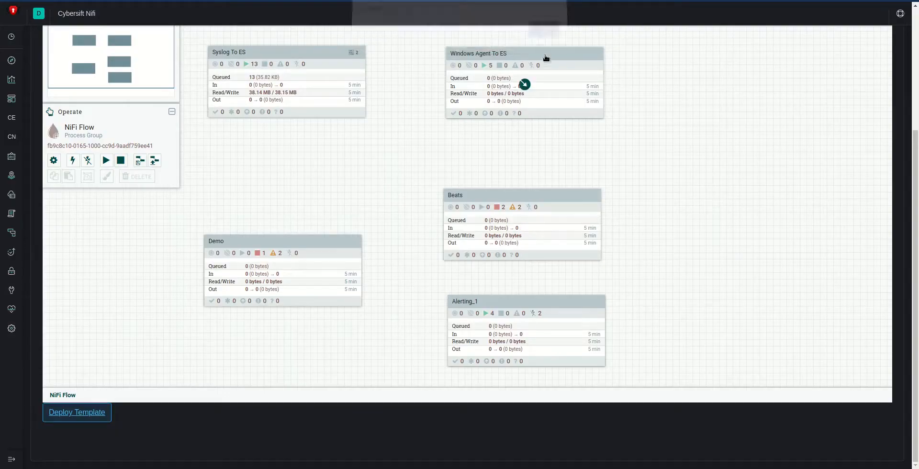
Step: Refresh the top-level canvas to load the newly deployed process group
{"action": "scroll", "coordinate": [913, 377], "scroll_direction": "up", "scroll_amount": 2}
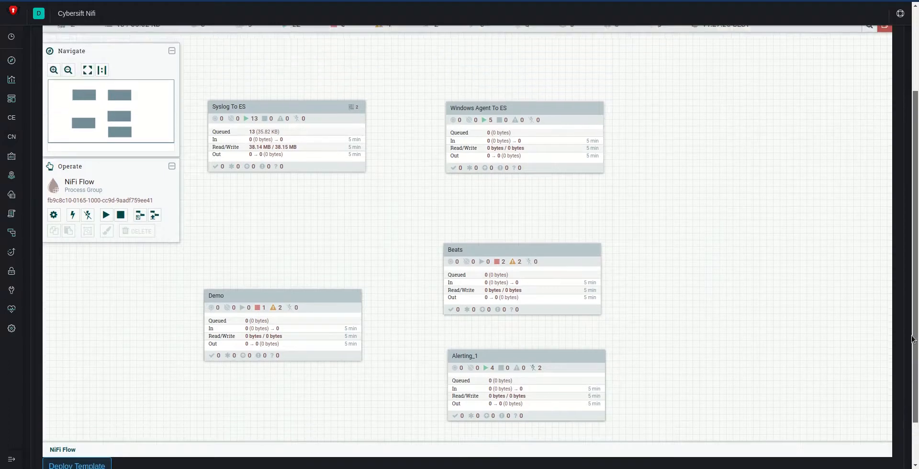
{"action": "left_click_drag", "start_coordinate": [720, 356], "coordinate": [711, 175]}
{"action": "right_click", "coordinate": [714, 260]}
{"action": "left_click", "coordinate": [723, 267]}
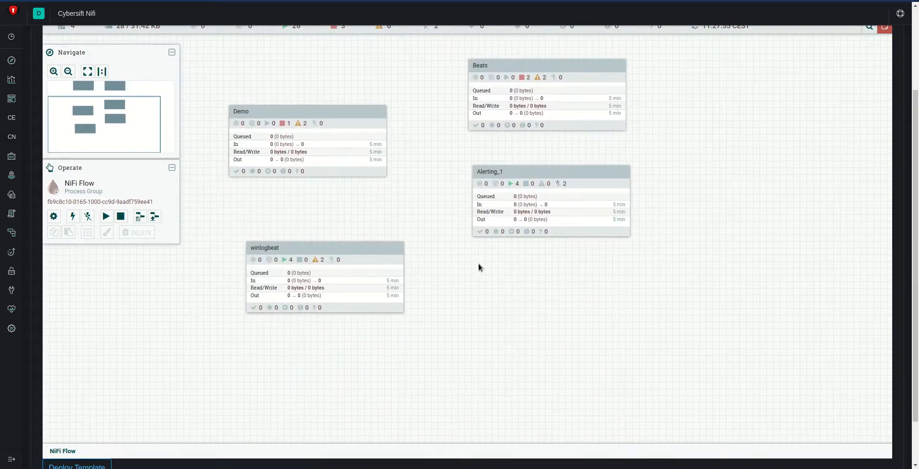
Step: Examine the HTTP request handling and Elasticsearch forwarding inside the winlogbeat group, and return to the top-level flow
{"action": "left_click", "coordinate": [354, 255]}
{"action": "double_click", "coordinate": [354, 257]}
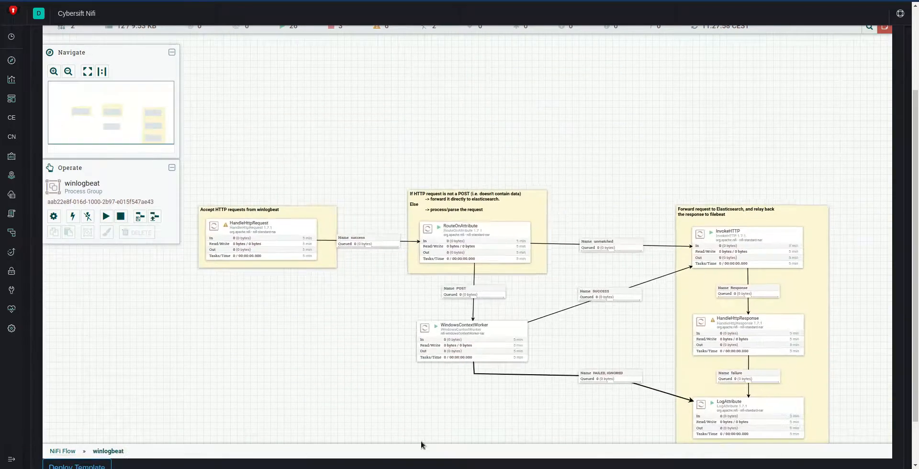
{"action": "left_click_drag", "start_coordinate": [394, 410], "coordinate": [383, 336]}
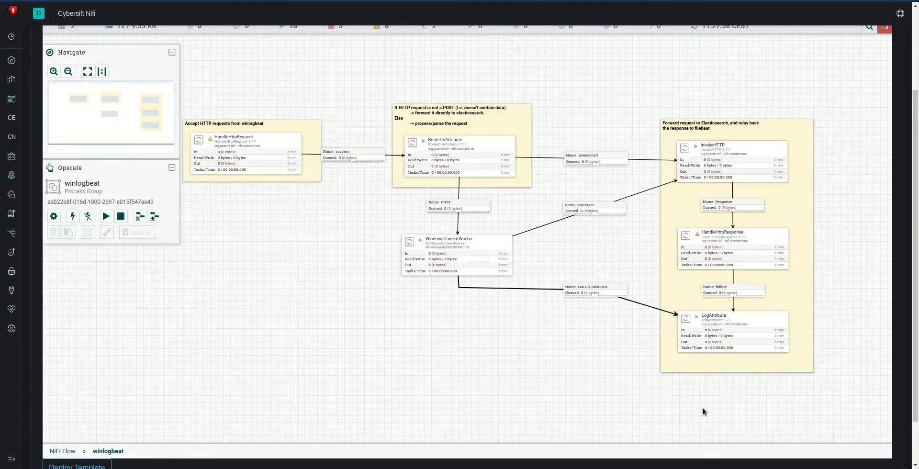
{"action": "right_click", "coordinate": [315, 367]}
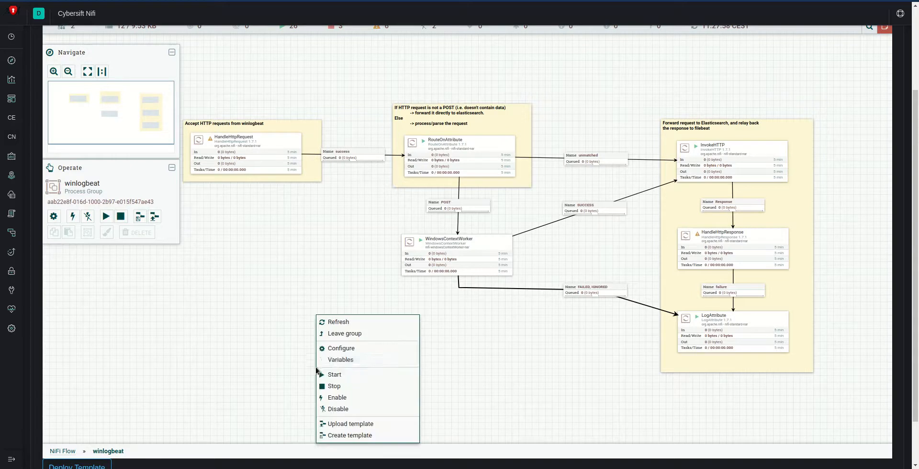
{"action": "left_click", "coordinate": [347, 335]}
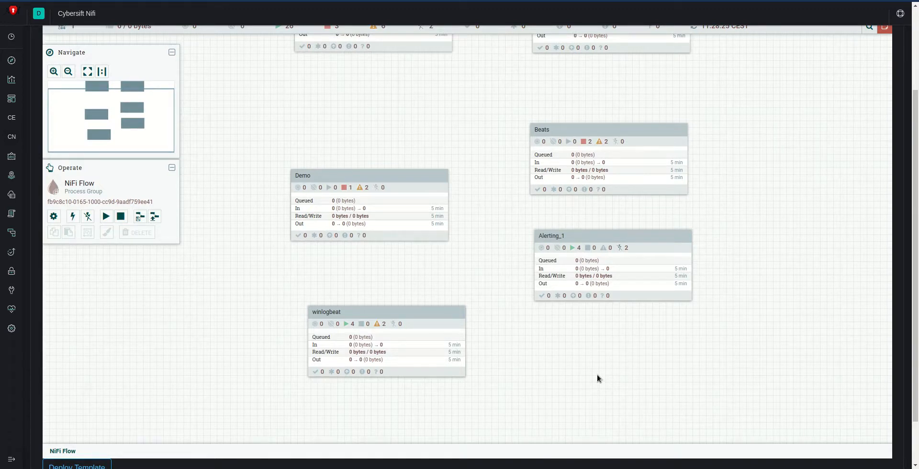
Step: Examine the email alert flows inside the Alerting_1 group, including the ScrollElasticsearchHttp processor's properties, without changing anything
{"action": "left_click", "coordinate": [639, 239]}
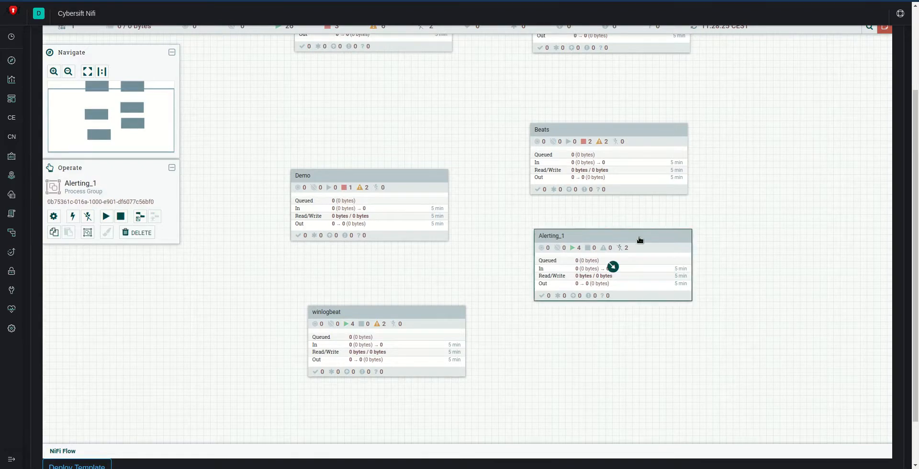
{"action": "double_click", "coordinate": [639, 239]}
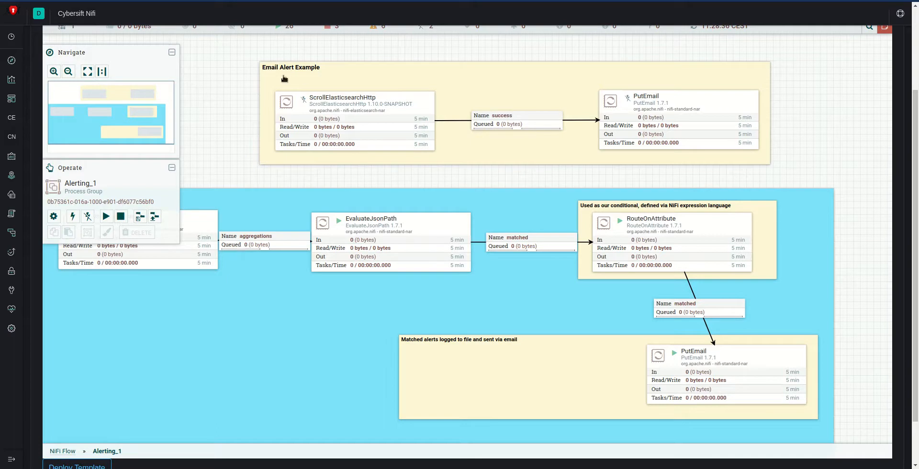
{"action": "double_click", "coordinate": [312, 114]}
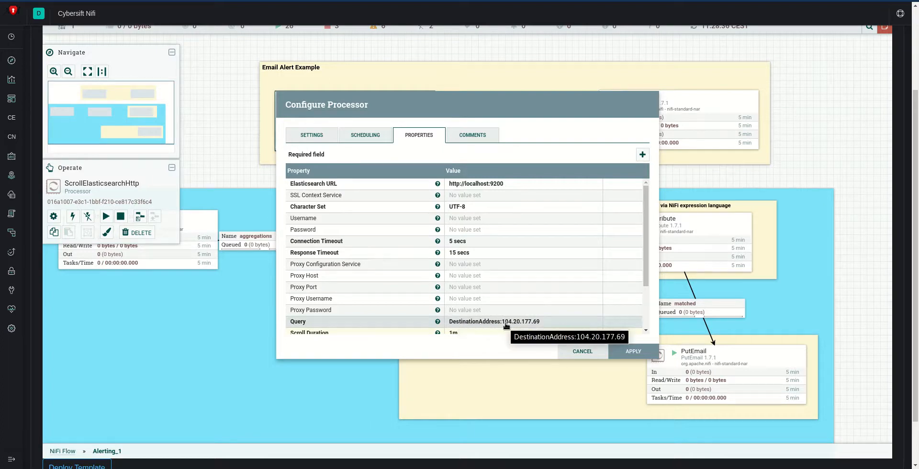
{"action": "left_click", "coordinate": [581, 351]}
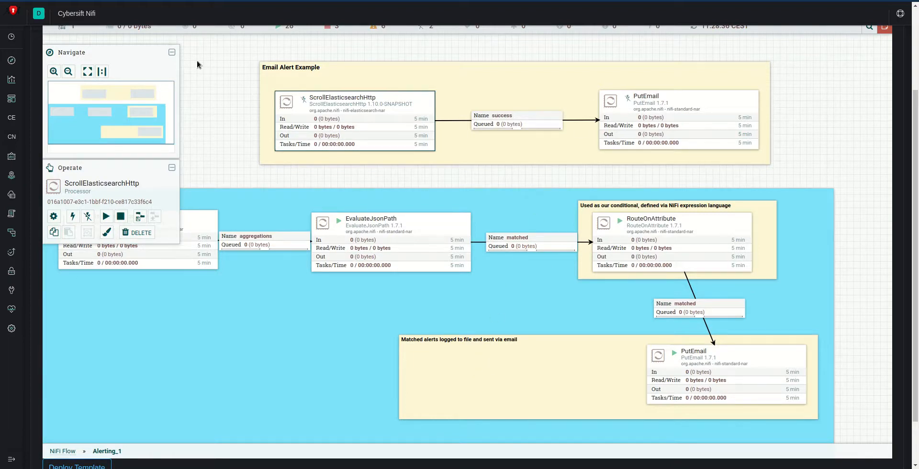
{"action": "left_click", "coordinate": [211, 80]}
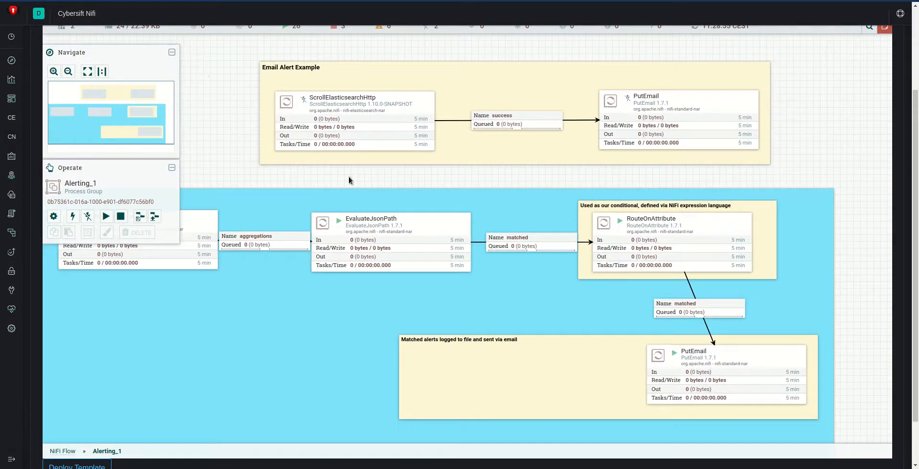
{"action": "scroll", "coordinate": [291, 319], "scroll_direction": "down", "scroll_amount": 2}
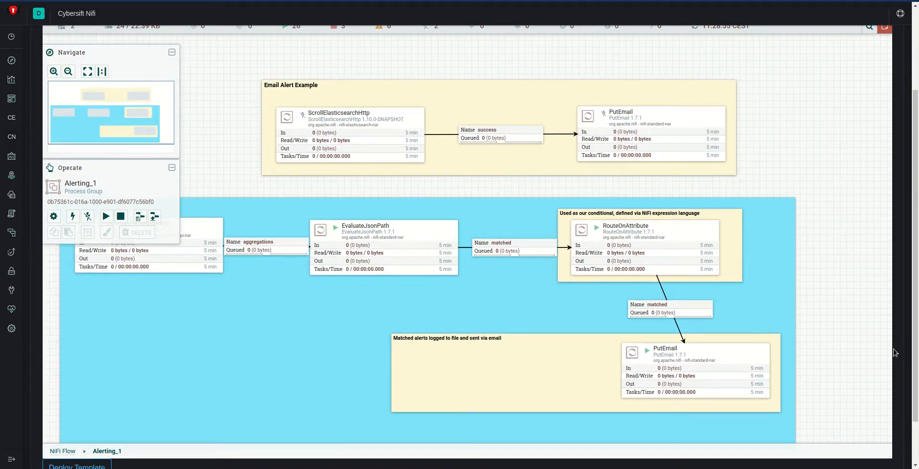
{"action": "left_click_drag", "start_coordinate": [915, 358], "coordinate": [916, 385]}
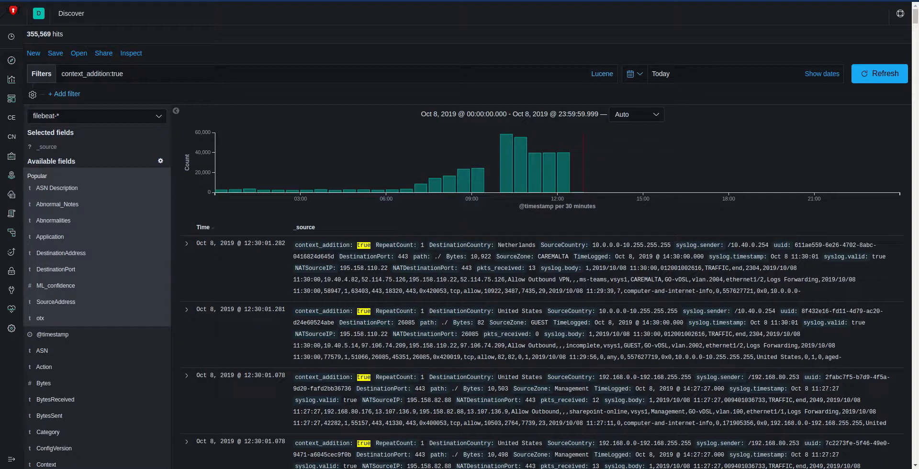
Step: In Kibana Discover, rerun the context_addition:true query against the filebeat-* index for today
{"action": "triple_click", "coordinate": [77, 73]}
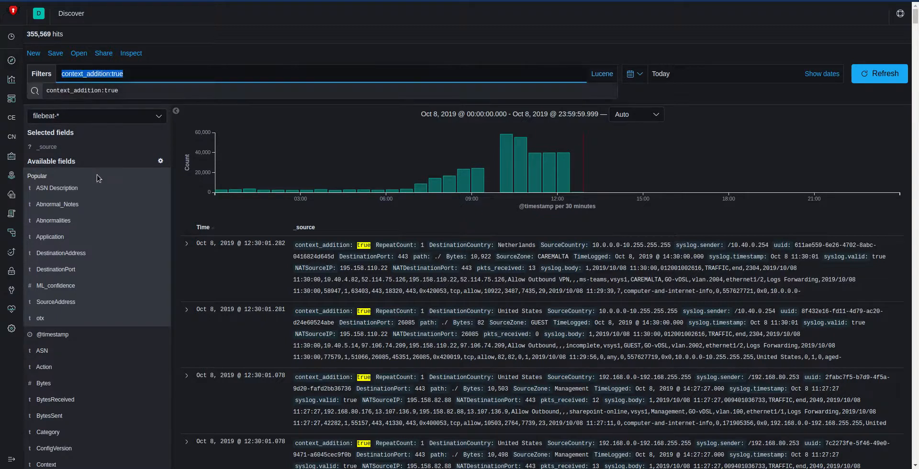
{"action": "left_click", "coordinate": [125, 75]}
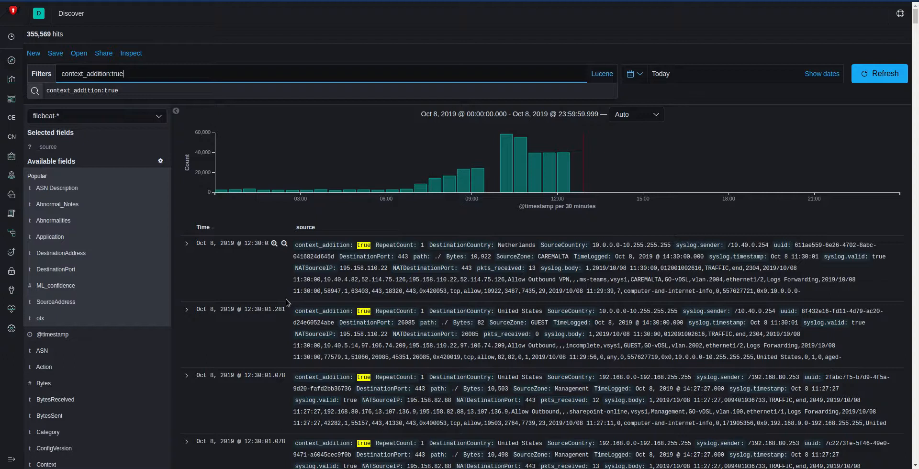
{"action": "key", "text": "Return"}
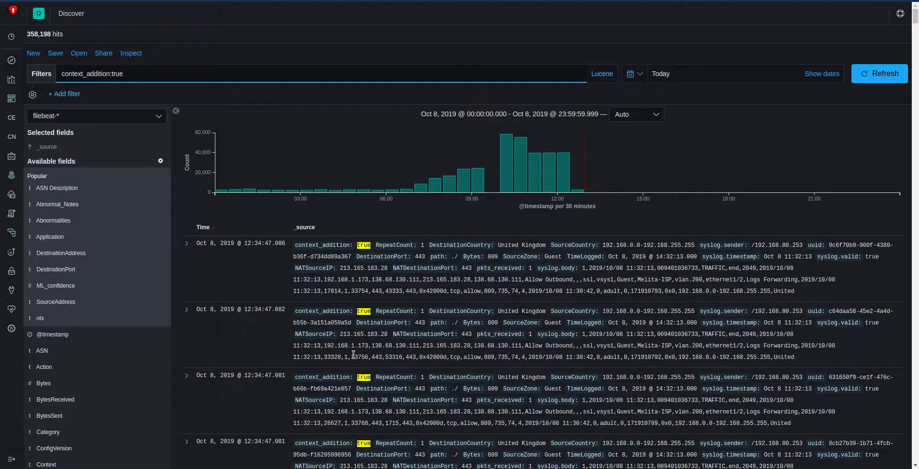
Step: Add SourceAddress, DestinationAddress and ASN Description as result columns, dismissing the index pattern warning
{"action": "left_click", "coordinate": [157, 302]}
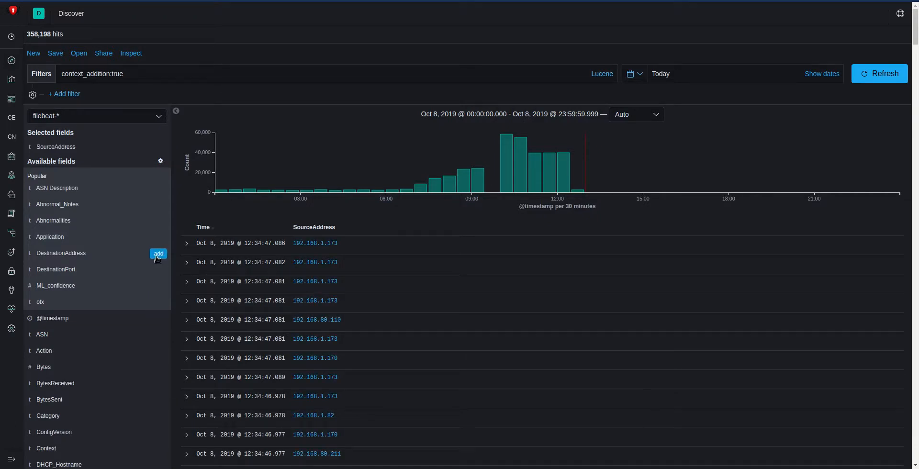
{"action": "left_click", "coordinate": [158, 257]}
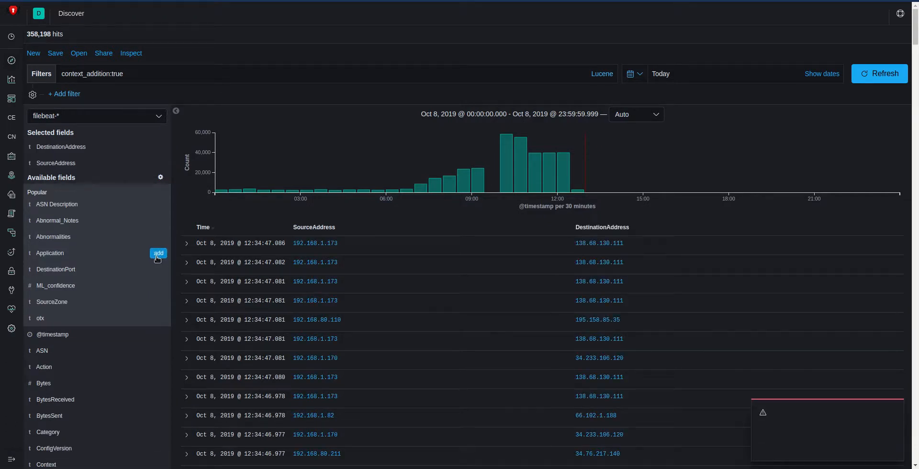
{"action": "left_click", "coordinate": [896, 405]}
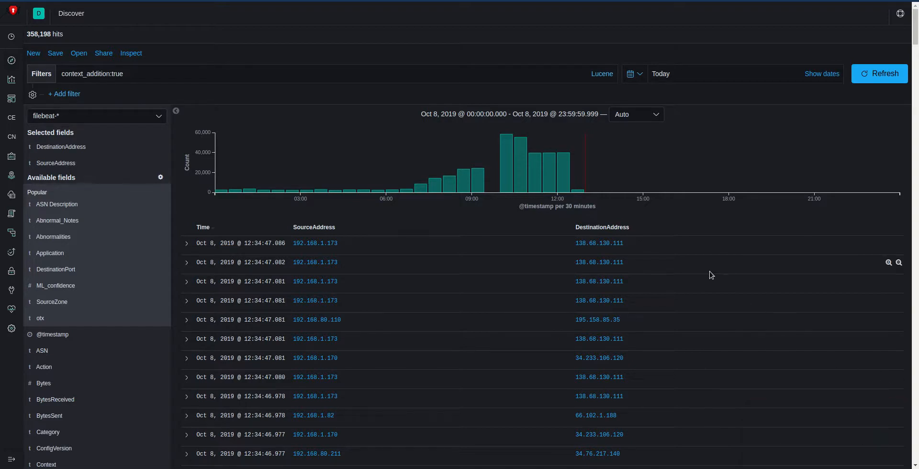
{"action": "mouse_move", "coordinate": [158, 205]}
{"action": "left_click", "coordinate": [158, 205]}
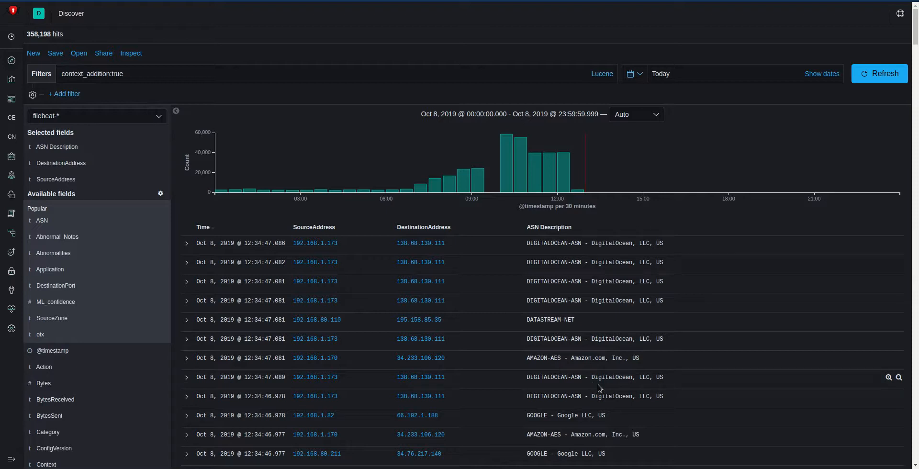
Step: Look through the ASN Description values of the results and add the otx field as a further column
{"action": "scroll", "coordinate": [590, 330], "scroll_direction": "down", "scroll_amount": 3}
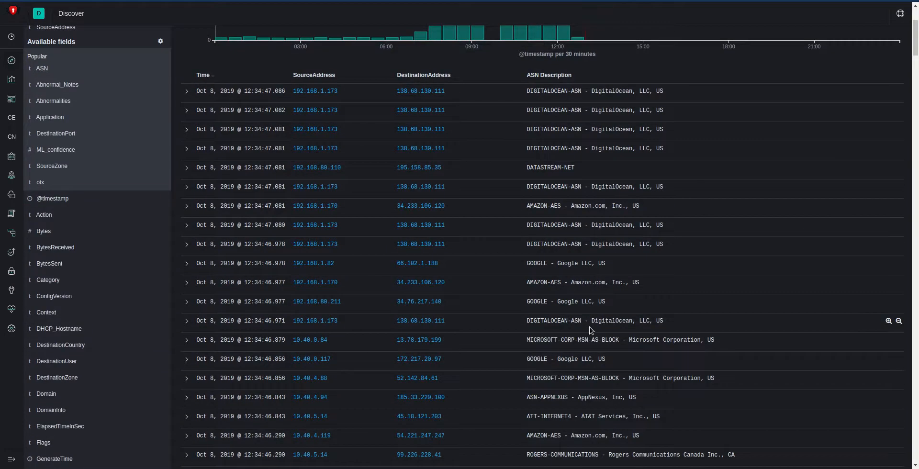
{"action": "scroll", "coordinate": [590, 330], "scroll_direction": "down", "scroll_amount": 1}
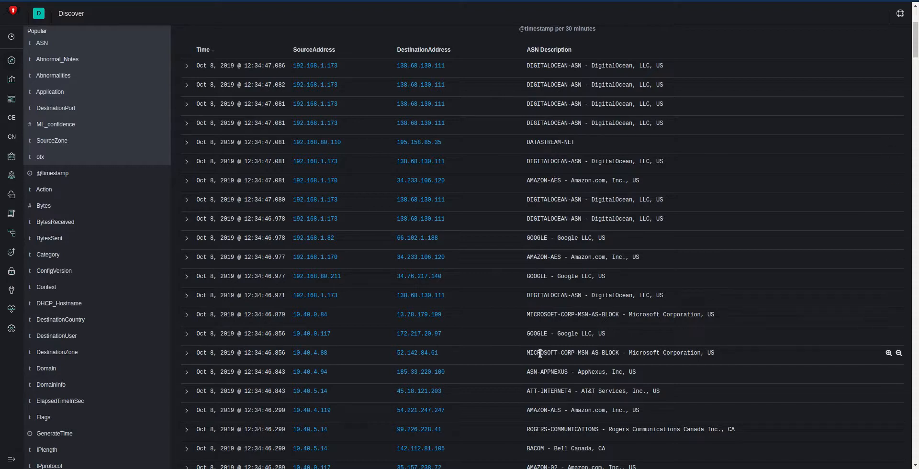
{"action": "scroll", "coordinate": [542, 381], "scroll_direction": "down", "scroll_amount": 3}
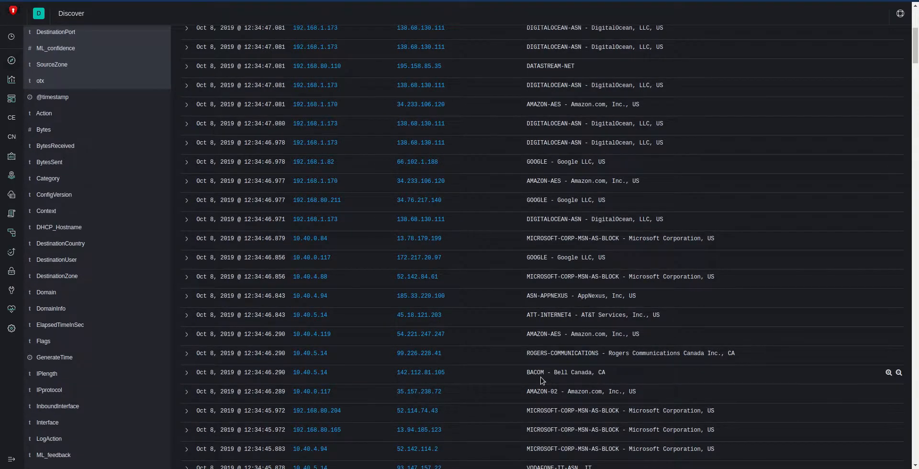
{"action": "scroll", "coordinate": [542, 380], "scroll_direction": "up", "scroll_amount": 5}
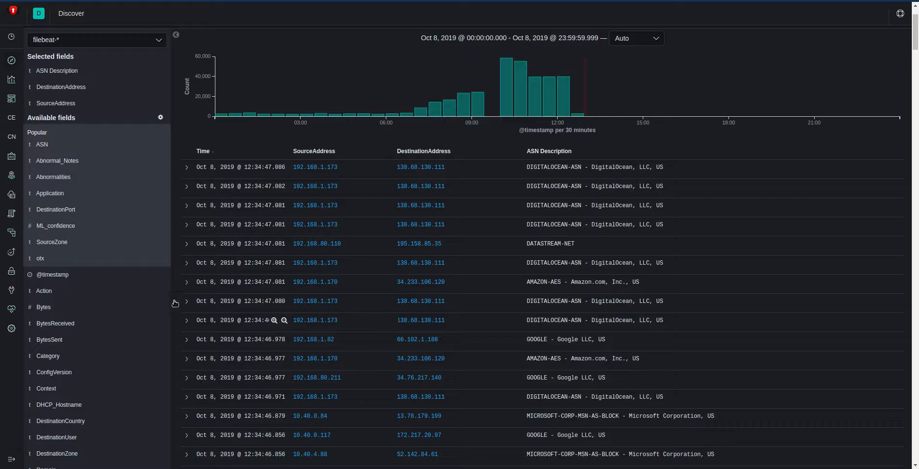
{"action": "mouse_move", "coordinate": [162, 263]}
{"action": "left_click", "coordinate": [159, 258]}
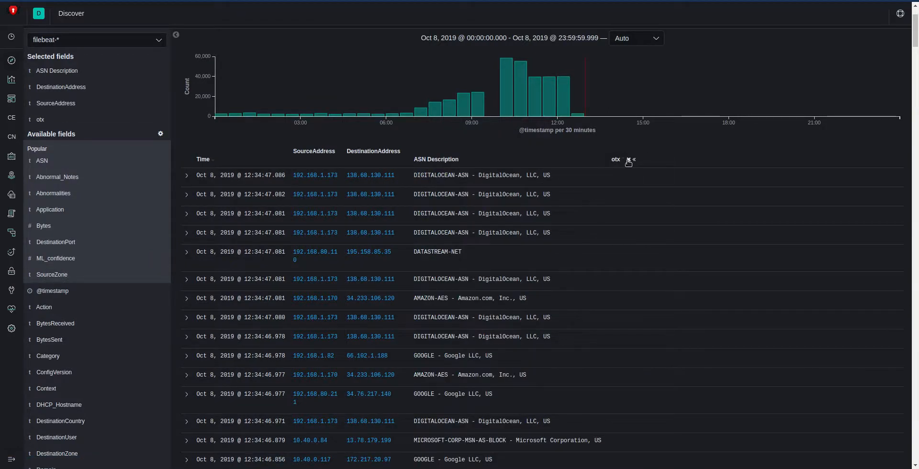
Step: Look through the otx column for threat-feed matches, highlighting c2-ipmasterlist in the entry for destination 35.187.36.248
{"action": "left_click_drag", "start_coordinate": [915, 36], "coordinate": [915, 114]}
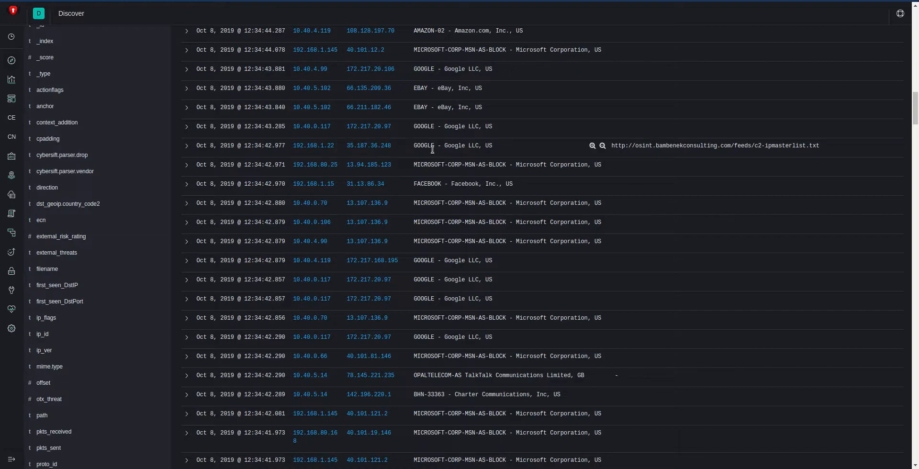
{"action": "left_click_drag", "start_coordinate": [766, 146], "coordinate": [809, 146]}
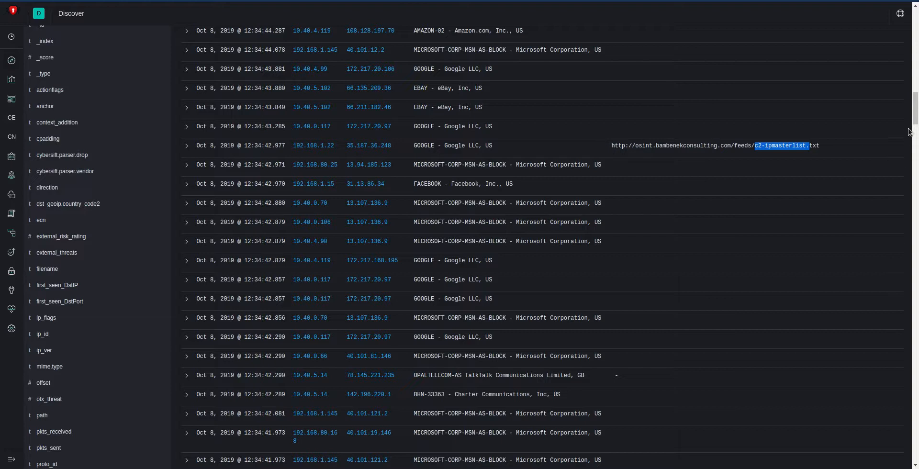
{"action": "left_click_drag", "start_coordinate": [913, 118], "coordinate": [910, 214]}
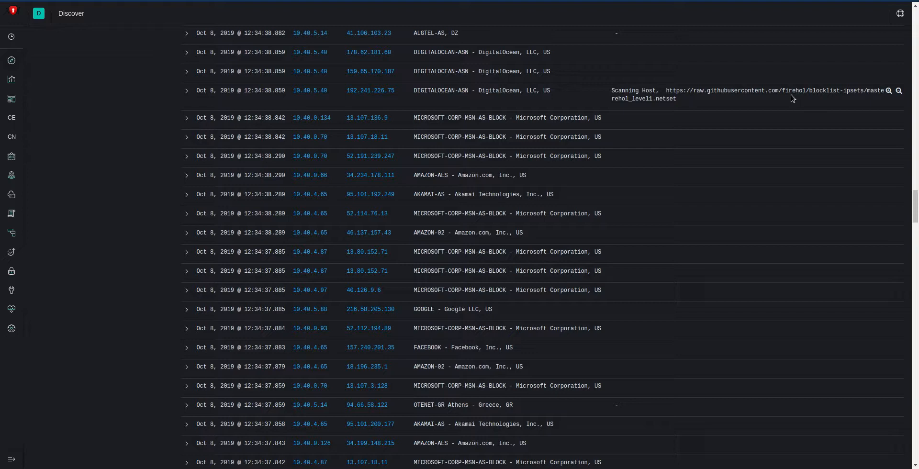
Step: Open the ThreatCrowd page for destination 192.241.226.75, examine its graph by moving the ENHANCINGMIRACLE.COM node, and return to Discover
{"action": "scroll", "coordinate": [724, 258], "scroll_direction": "up", "scroll_amount": 3}
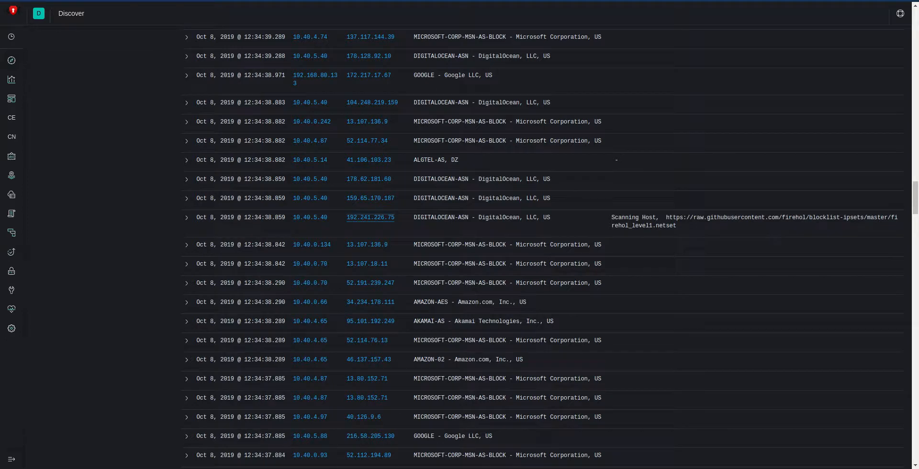
{"action": "key", "text": "ctrl+Tab"}
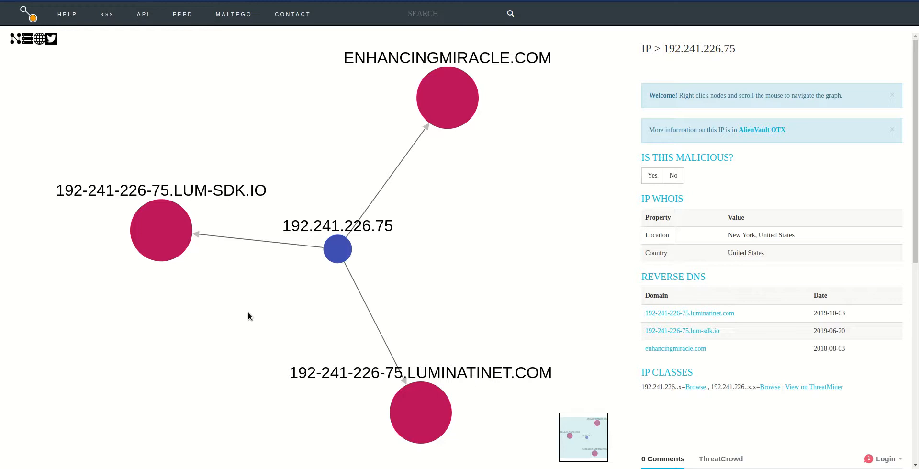
{"action": "scroll", "coordinate": [249, 312], "scroll_direction": "down", "scroll_amount": 3}
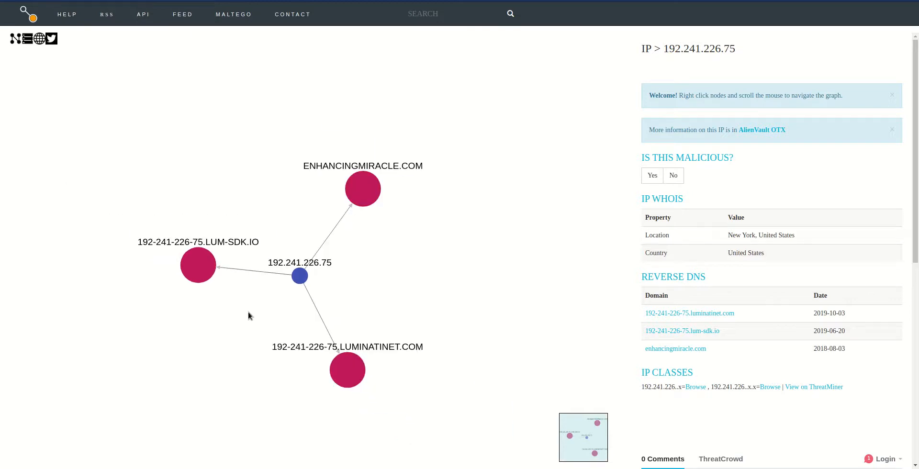
{"action": "scroll", "coordinate": [248, 313], "scroll_direction": "up", "scroll_amount": 3}
{"action": "left_click_drag", "start_coordinate": [245, 305], "coordinate": [272, 263]}
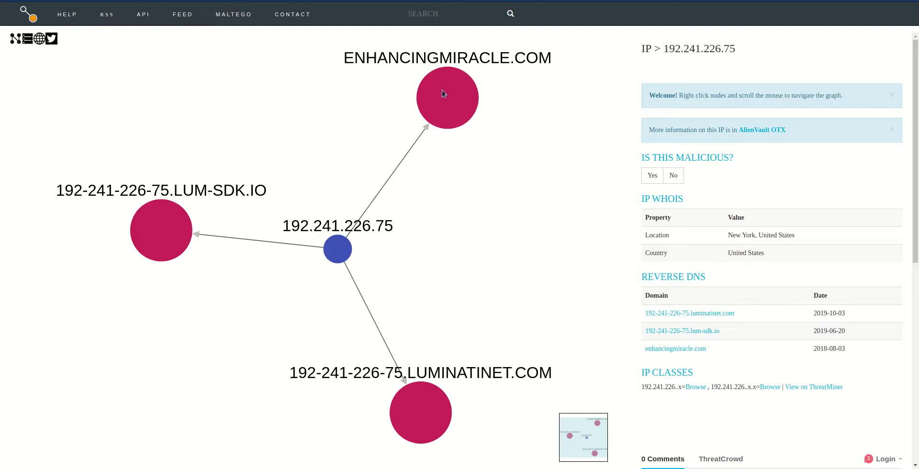
{"action": "left_click_drag", "start_coordinate": [441, 91], "coordinate": [472, 163]}
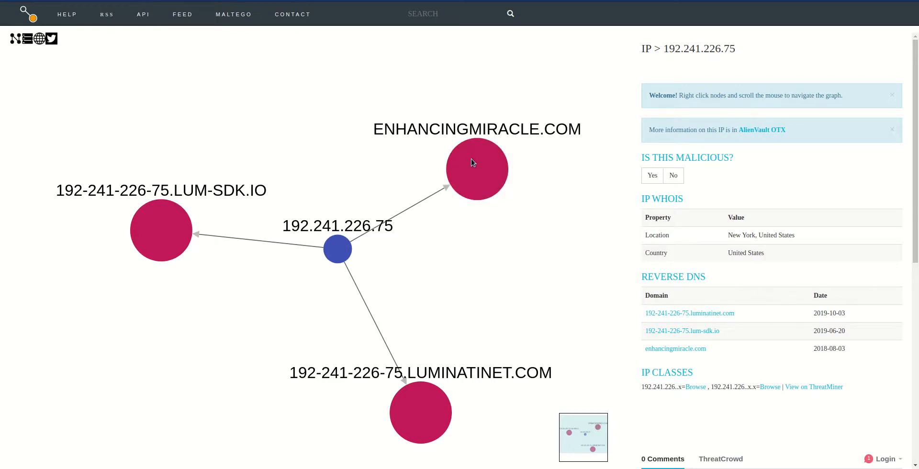
{"action": "left_click", "coordinate": [336, 1]}
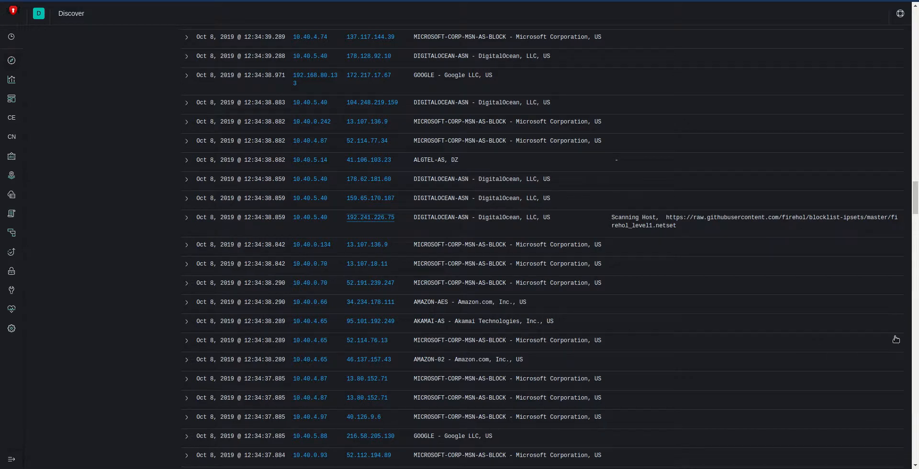
Step: Open the ThreatCrowd page for destination 35.187.36.248, review its reverse DNS list, and return to Discover
{"action": "left_click_drag", "start_coordinate": [915, 206], "coordinate": [883, 161]}
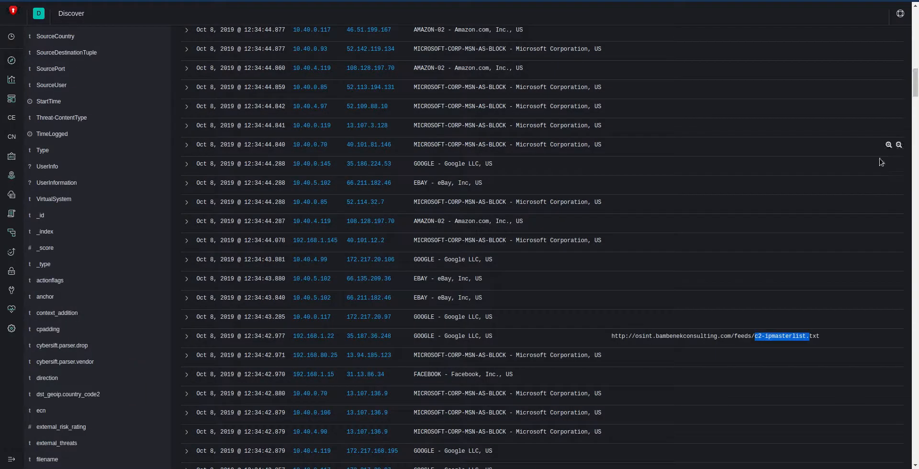
{"action": "left_click", "coordinate": [361, 340]}
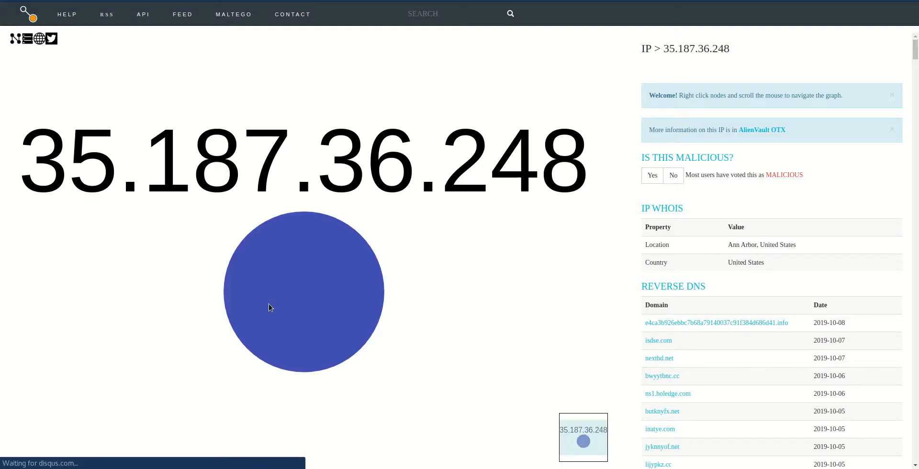
{"action": "scroll", "coordinate": [289, 286], "scroll_direction": "down", "scroll_amount": 3}
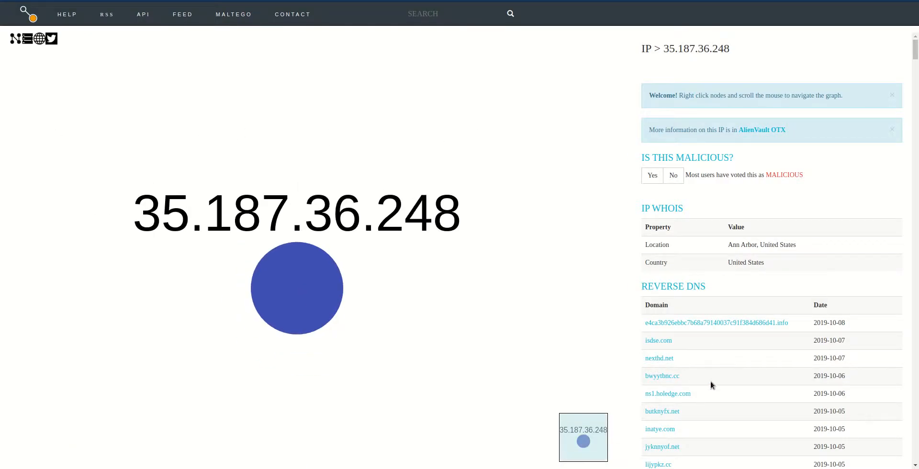
{"action": "scroll", "coordinate": [711, 380], "scroll_direction": "down", "scroll_amount": 2}
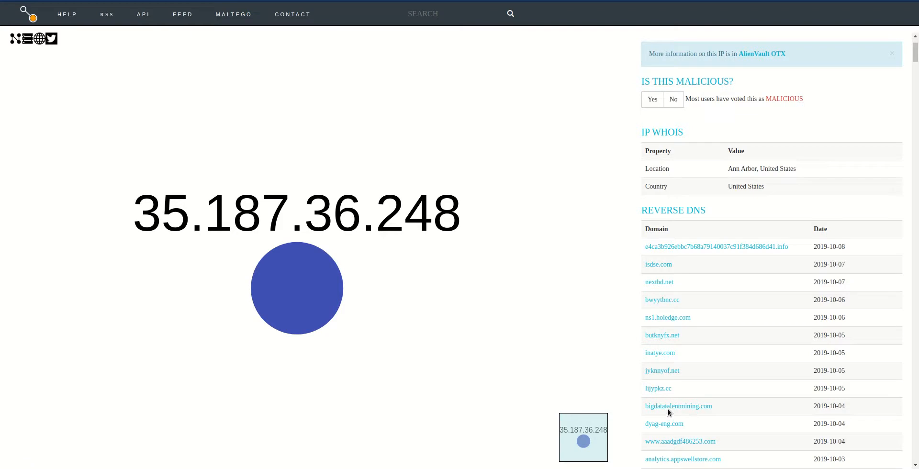
{"action": "scroll", "coordinate": [763, 337], "scroll_direction": "down", "scroll_amount": 3}
{"action": "scroll", "coordinate": [763, 337], "scroll_direction": "down", "scroll_amount": 3}
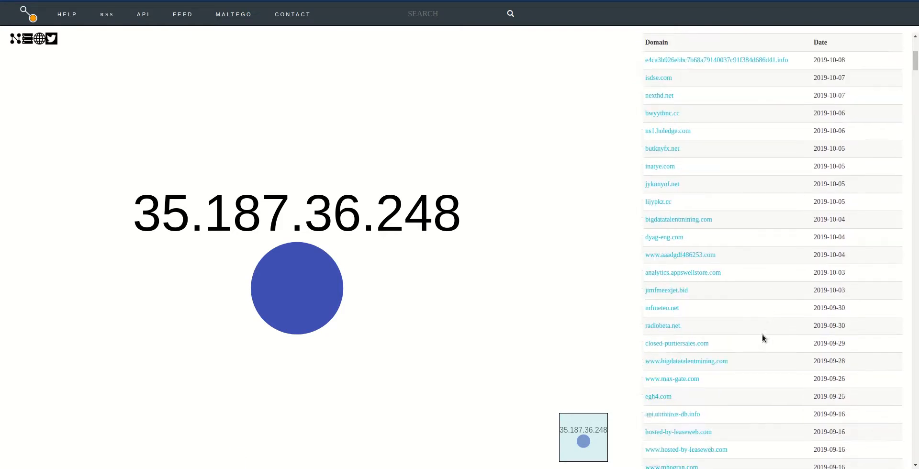
{"action": "scroll", "coordinate": [763, 337], "scroll_direction": "down", "scroll_amount": 3}
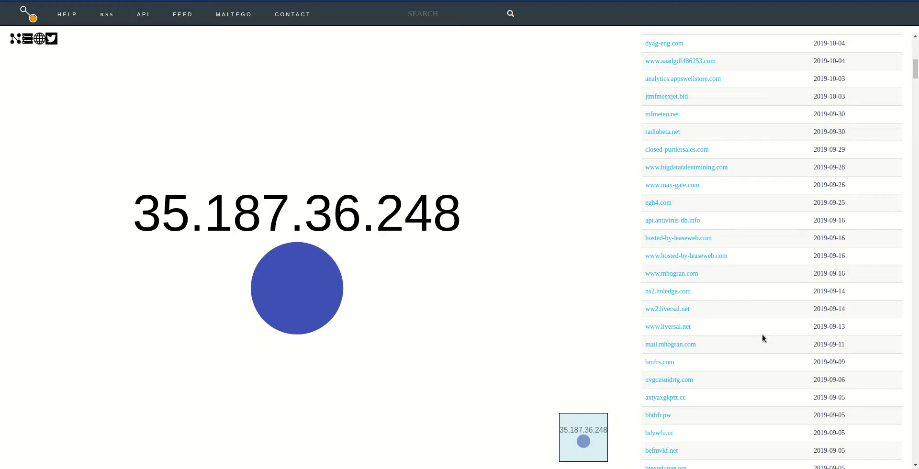
{"action": "left_click", "coordinate": [350, 1]}
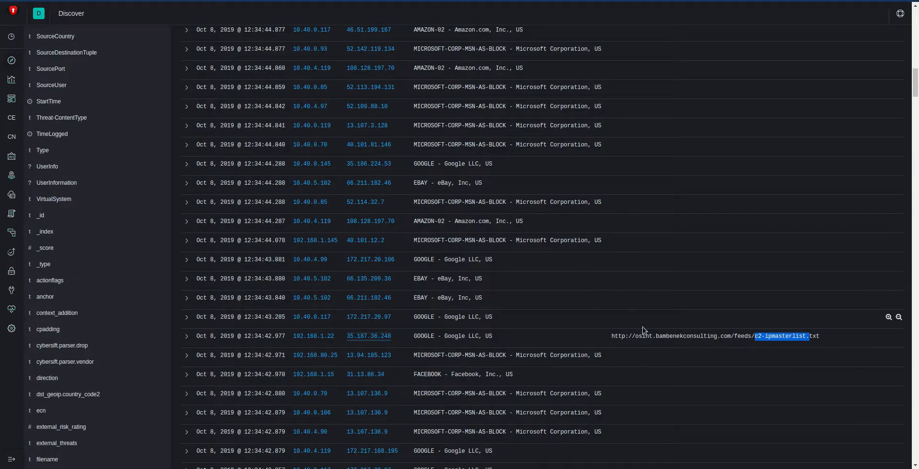
Step: Load the saved search Show Abnormalities in Discover
{"action": "scroll", "coordinate": [864, 411], "scroll_direction": "up", "scroll_amount": 1}
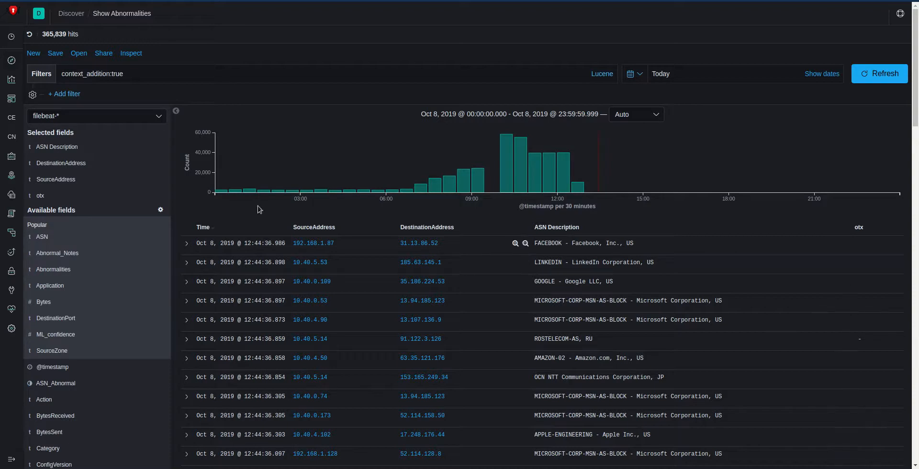
{"action": "left_click", "coordinate": [78, 53]}
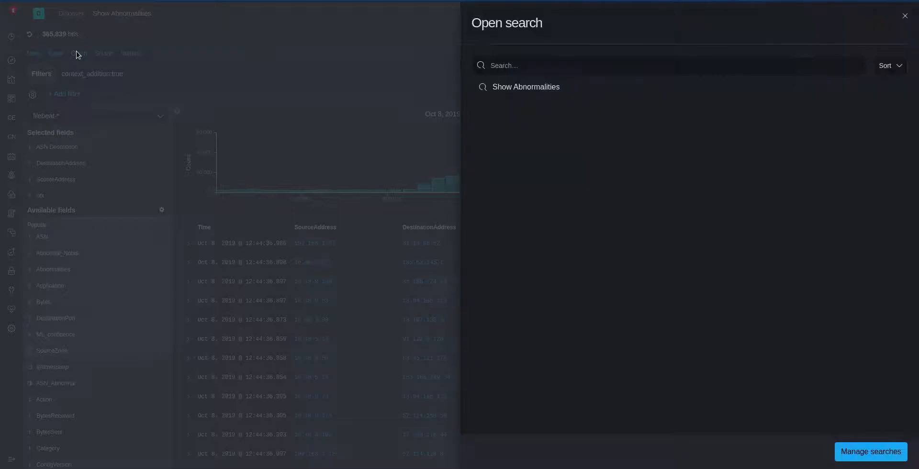
{"action": "left_click", "coordinate": [527, 90]}
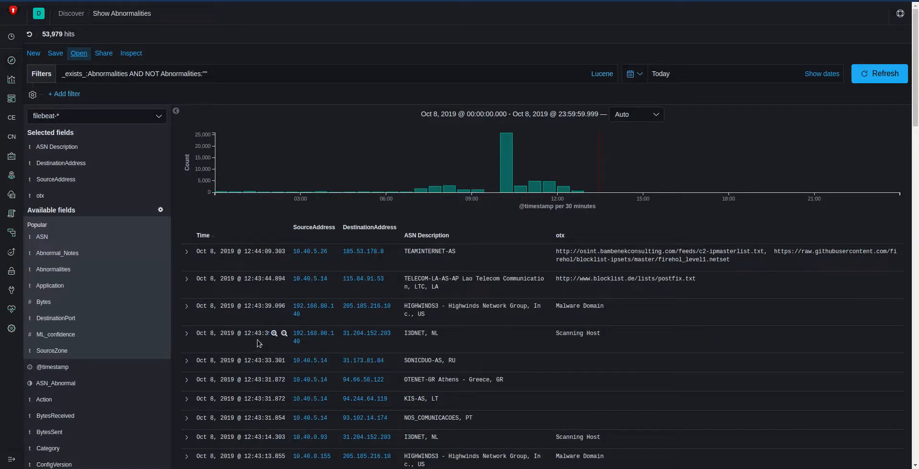
Step: Add the Abnormal_Notes column and filter out the entries whose Abnormal_Notes value is OTX
{"action": "mouse_move", "coordinate": [154, 254]}
{"action": "left_click", "coordinate": [156, 253]}
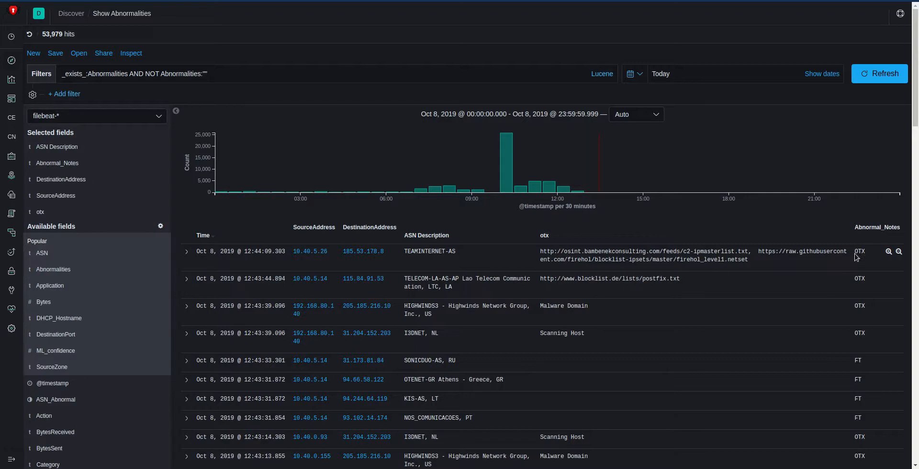
{"action": "left_click", "coordinate": [899, 253]}
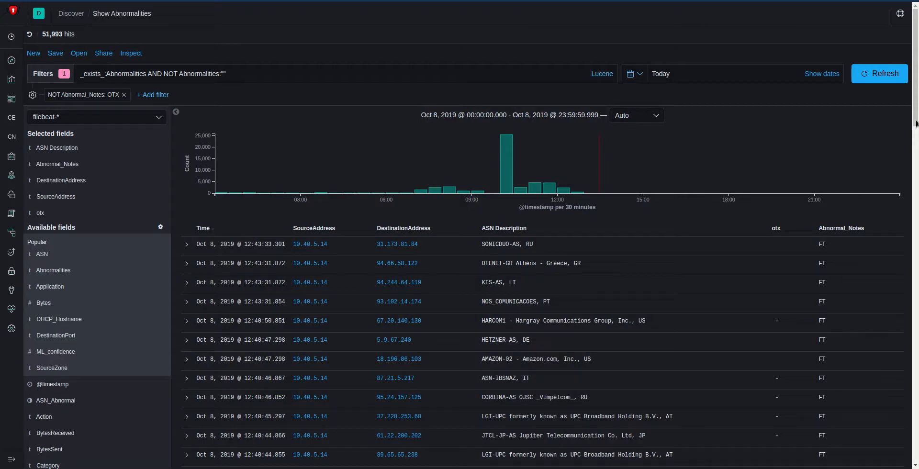
Step: Look through the filtered results for Abnormal_Notes values other than FT
{"action": "scroll", "coordinate": [916, 124], "scroll_direction": "down", "scroll_amount": 1}
{"action": "left_click_drag", "start_coordinate": [916, 125], "coordinate": [909, 409]}
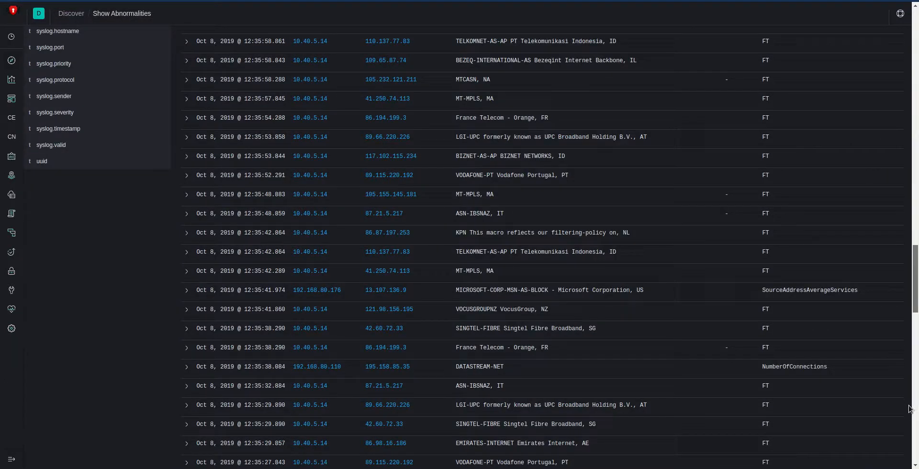
{"action": "mouse_move", "coordinate": [881, 377]}
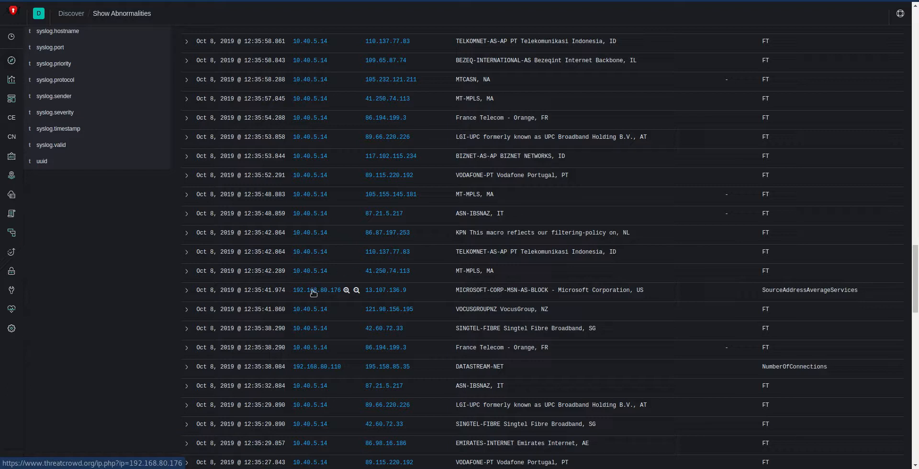
Step: Add the Application column to the Show Abnormalities results
{"action": "left_click_drag", "start_coordinate": [914, 276], "coordinate": [916, 237]}
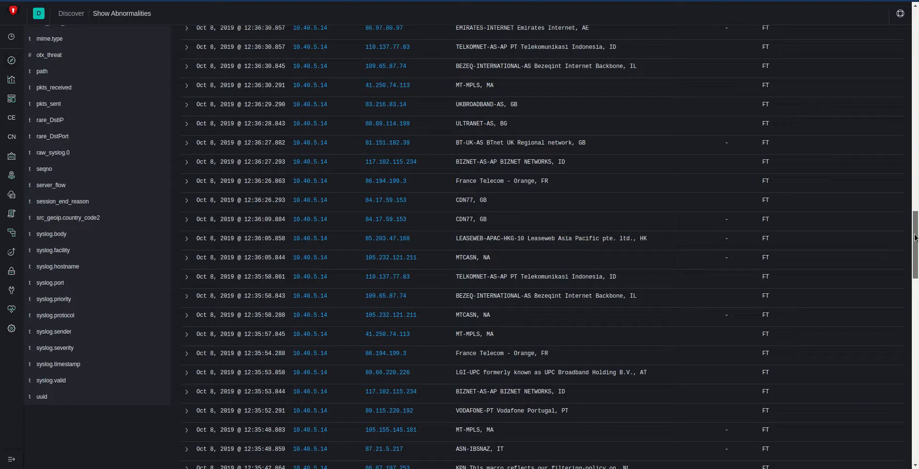
{"action": "left_click_drag", "start_coordinate": [916, 237], "coordinate": [911, 37]}
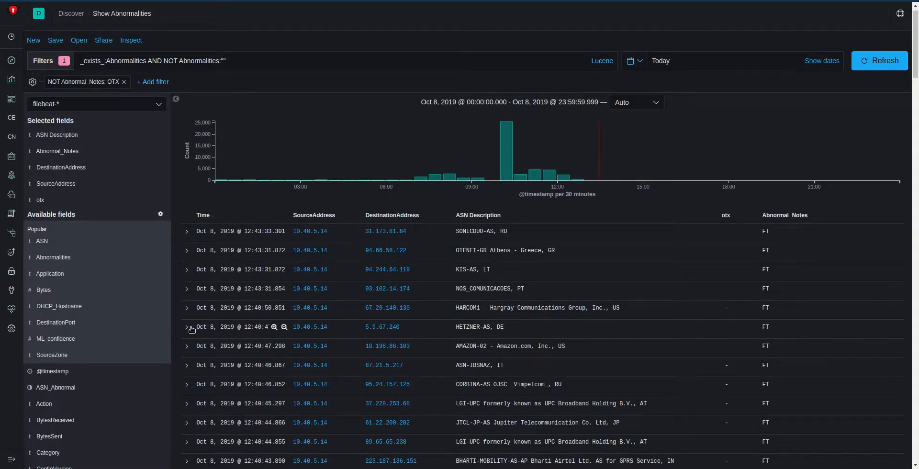
{"action": "mouse_move", "coordinate": [157, 278]}
{"action": "left_click", "coordinate": [159, 274]}
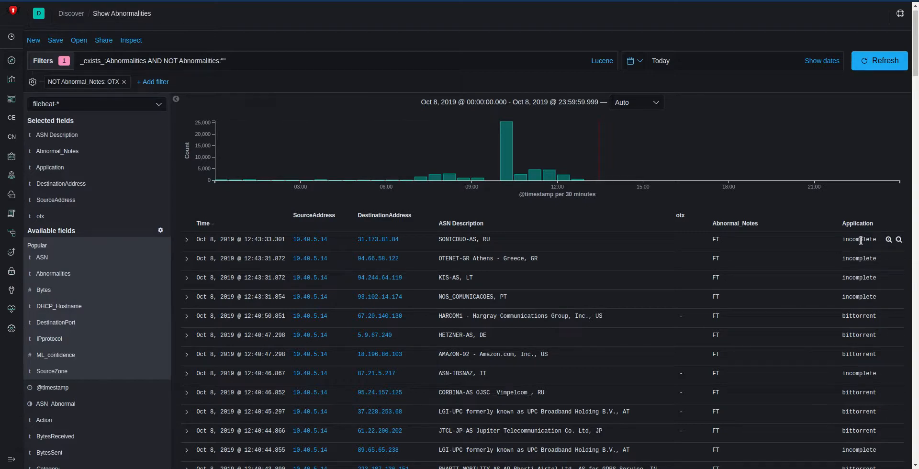
Step: Look through the filtered abnormalities, comparing each entry's Application value with its Abnormal_Notes and ASN Description
{"action": "double_click", "coordinate": [860, 392]}
{"action": "left_click_drag", "start_coordinate": [914, 61], "coordinate": [915, 291]}
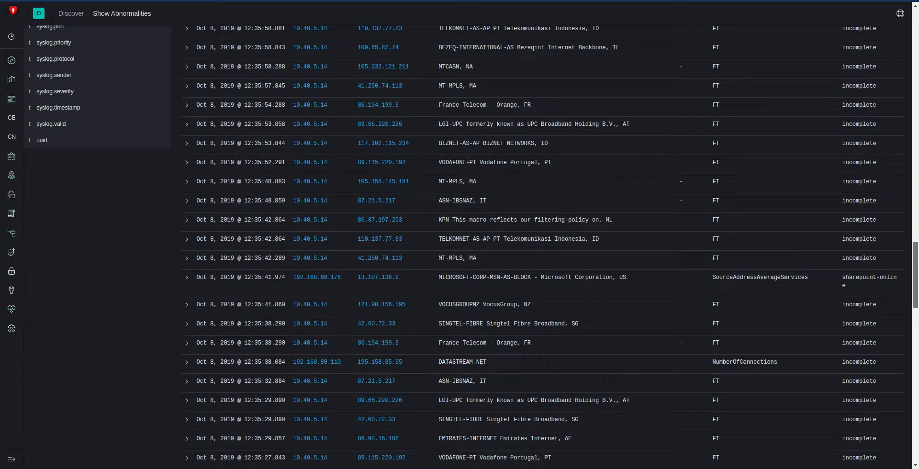
{"action": "left_click_drag", "start_coordinate": [915, 291], "coordinate": [917, 320]}
{"action": "left_click_drag", "start_coordinate": [916, 320], "coordinate": [911, 426]}
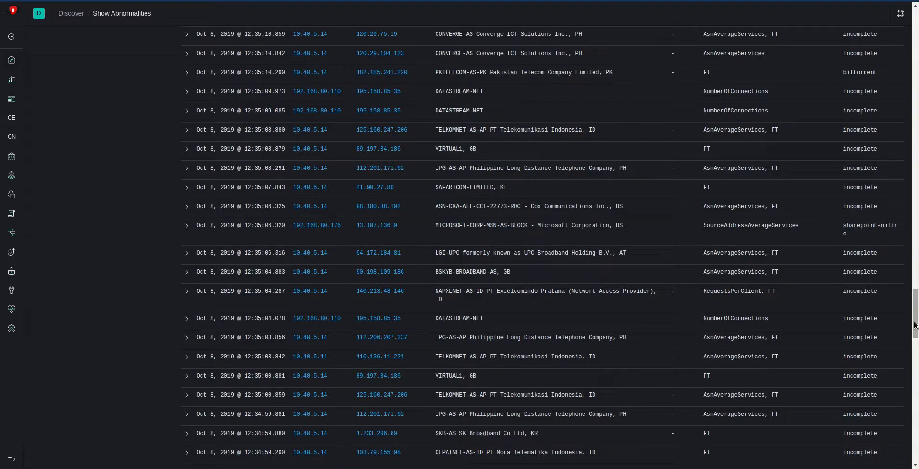
{"action": "left_click_drag", "start_coordinate": [915, 324], "coordinate": [910, 426]}
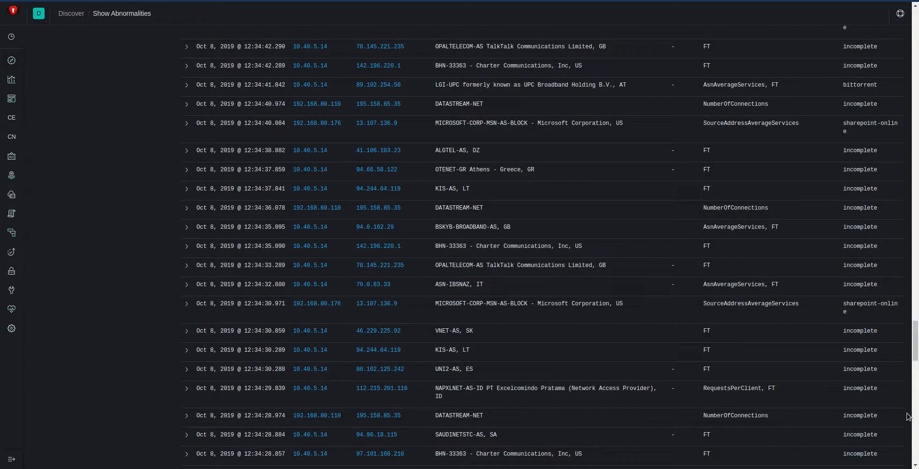
{"action": "left_click_drag", "start_coordinate": [913, 352], "coordinate": [917, 392]}
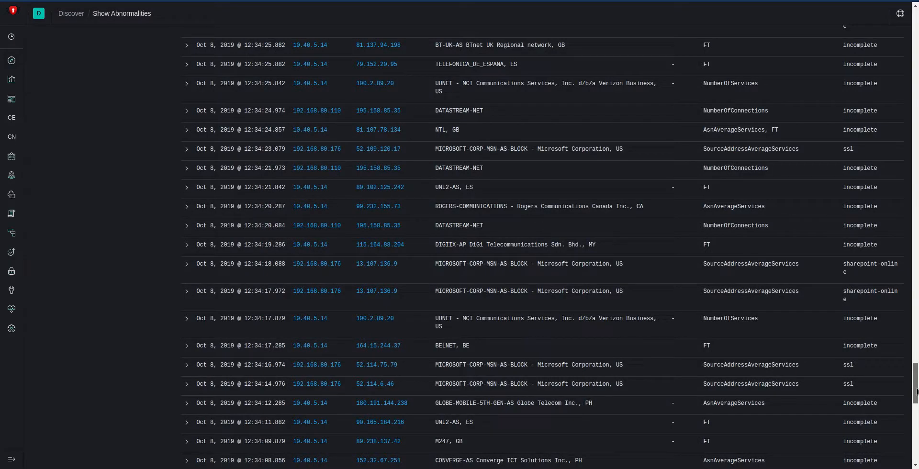
{"action": "left_click_drag", "start_coordinate": [917, 391], "coordinate": [916, 420]}
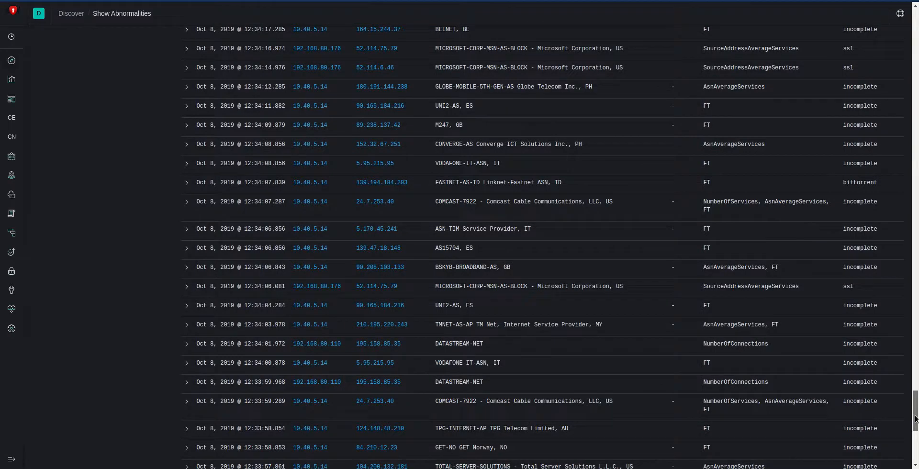
{"action": "left_click_drag", "start_coordinate": [916, 420], "coordinate": [916, 423]}
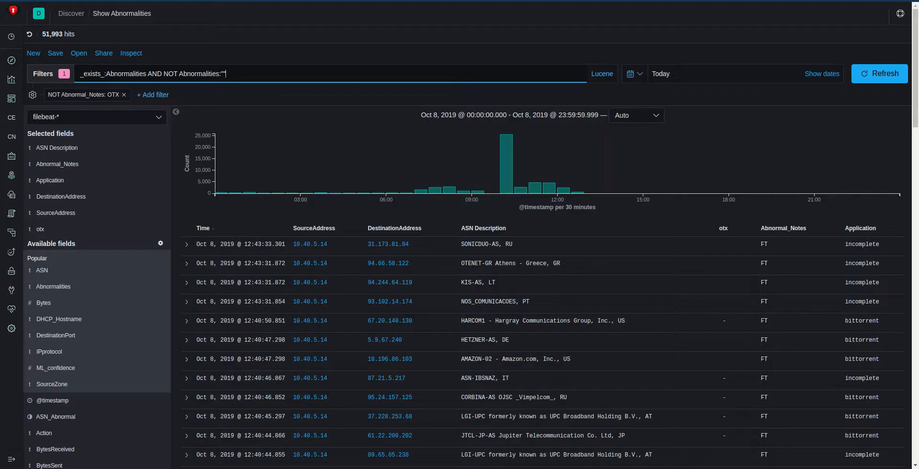
{"action": "scroll", "coordinate": [739, 307], "scroll_direction": "down", "scroll_amount": 1}
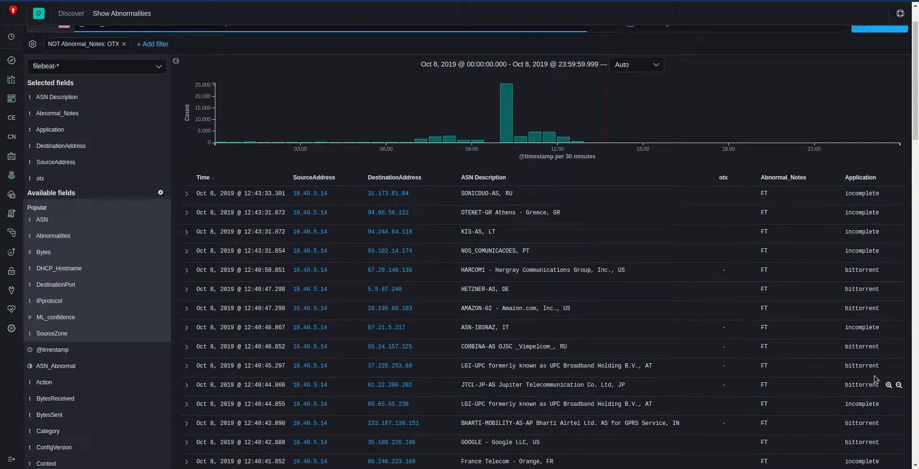
{"action": "scroll", "coordinate": [874, 380], "scroll_direction": "down", "scroll_amount": 1}
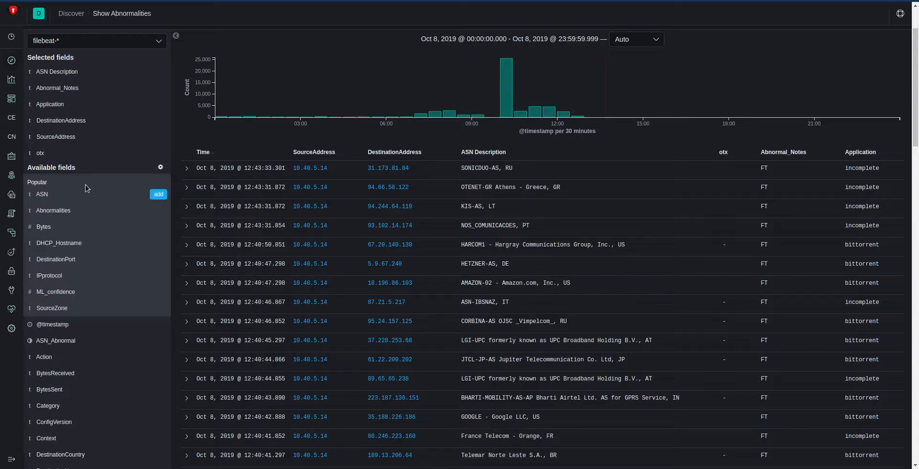
Step: Open the CyberSift Entity Explorer and start a graph from the IP Address entity 10.40.5.14
{"action": "left_click", "coordinate": [13, 119]}
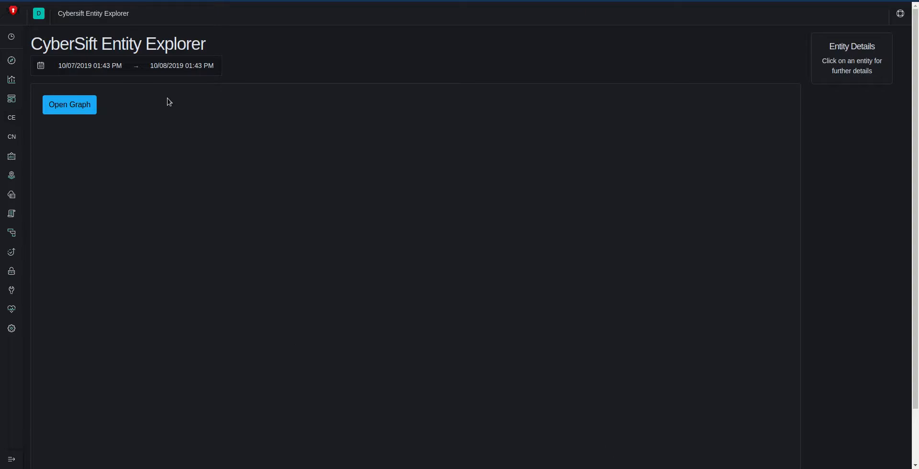
{"action": "left_click", "coordinate": [77, 105]}
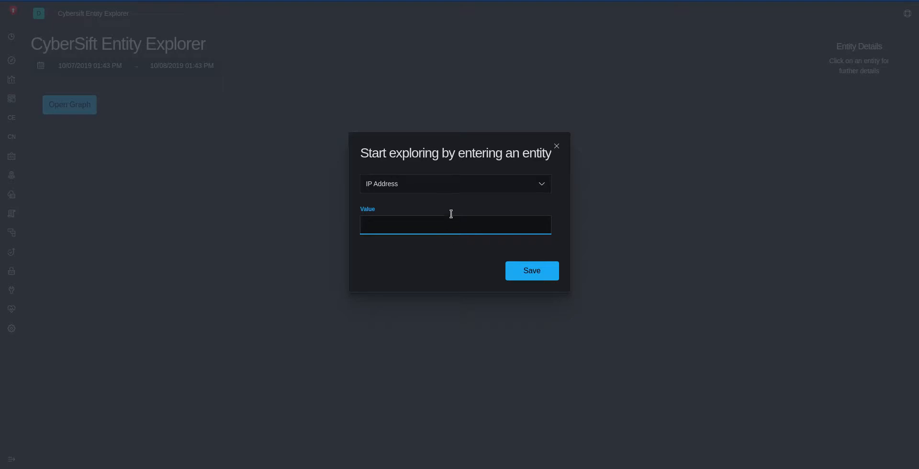
{"action": "left_click", "coordinate": [450, 192]}
{"action": "left_click", "coordinate": [450, 193]}
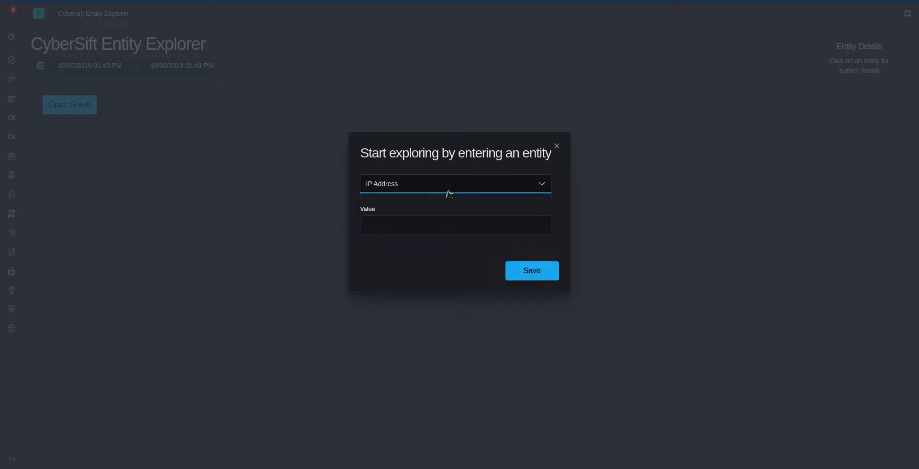
{"action": "left_click", "coordinate": [436, 226]}
{"action": "type", "text": "10.40."}
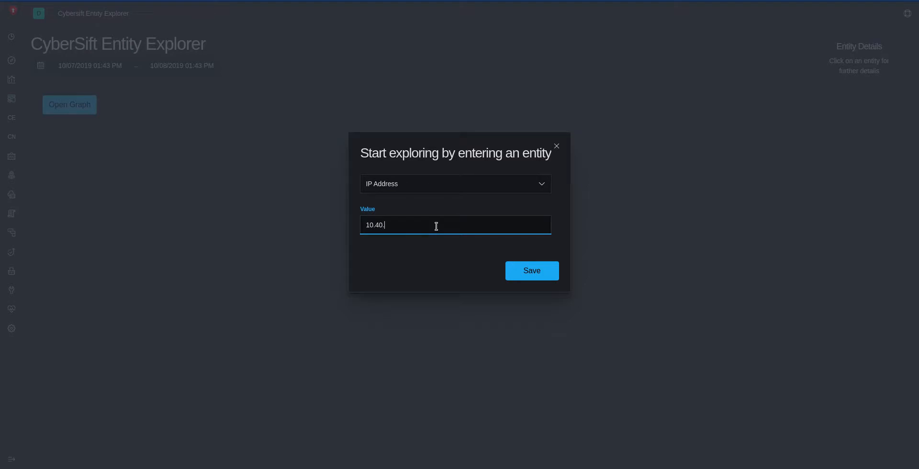
{"action": "type", "text": "5.14"}
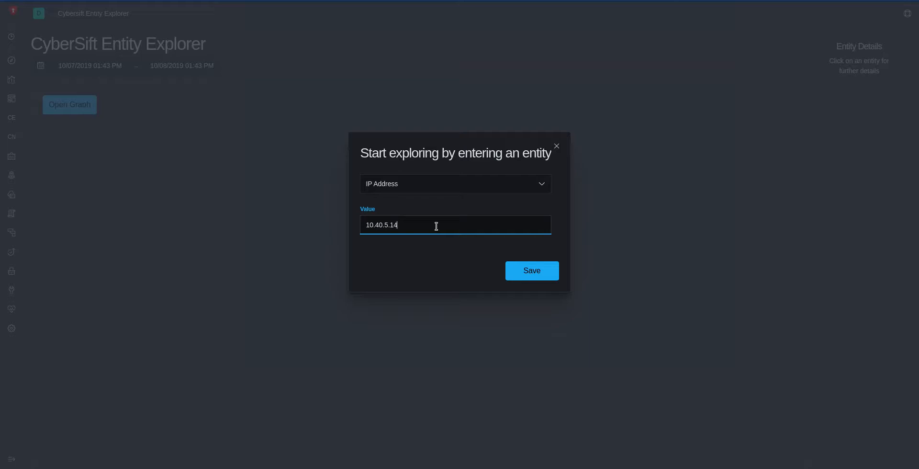
{"action": "left_click", "coordinate": [510, 269]}
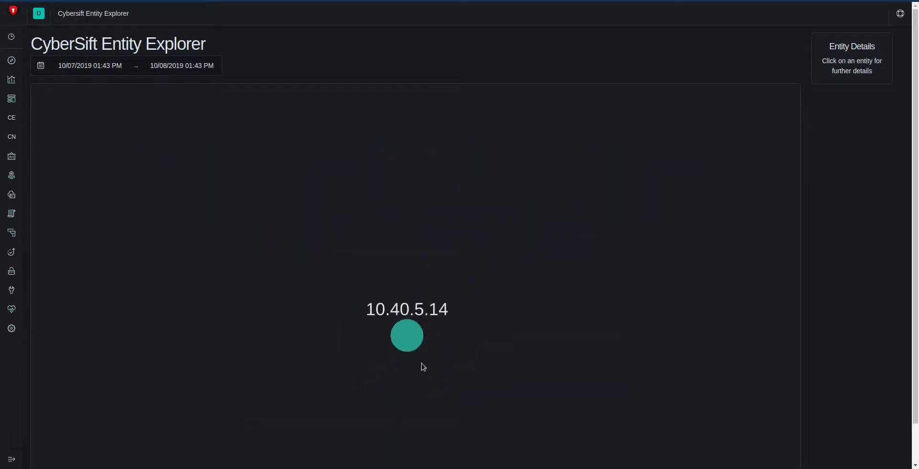
Step: Expand the 10.40.5.14 entity into its top ASNs and pull the Comcast, Akamai and IPG-AS-AP nodes away from the cluster
{"action": "left_click", "coordinate": [409, 338]}
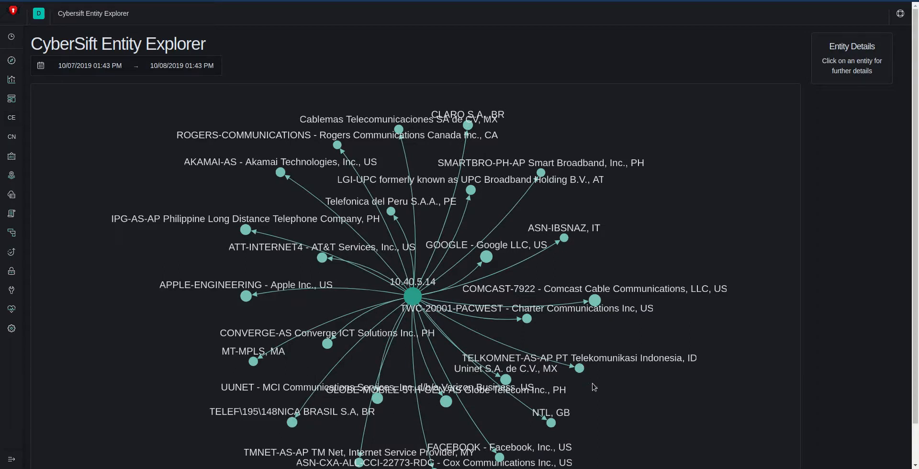
{"action": "scroll", "coordinate": [599, 301], "scroll_direction": "down", "scroll_amount": 3}
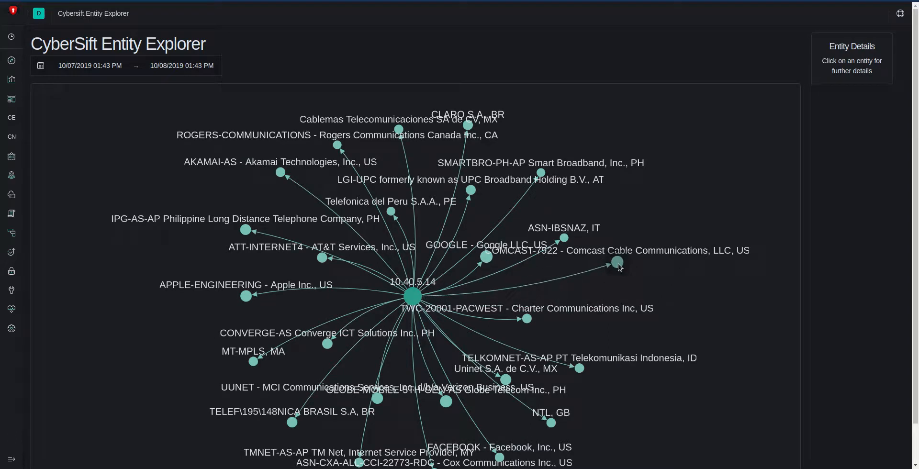
{"action": "scroll", "coordinate": [598, 300], "scroll_direction": "up", "scroll_amount": 5}
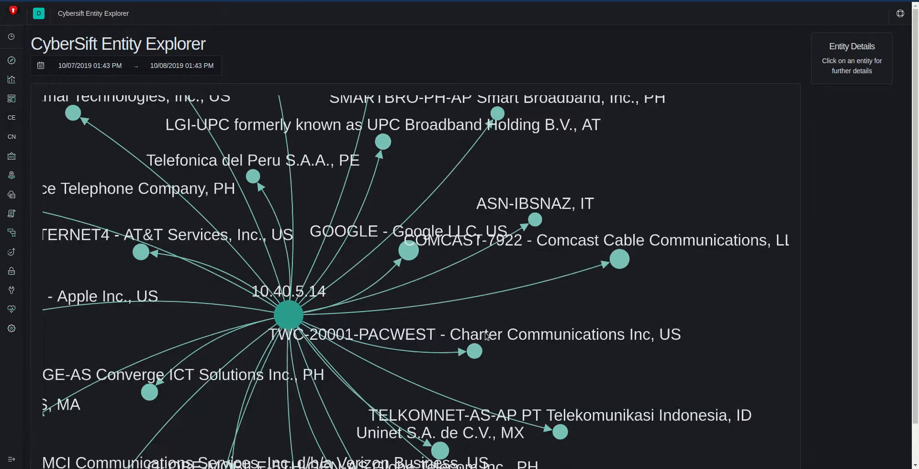
{"action": "scroll", "coordinate": [487, 336], "scroll_direction": "down", "scroll_amount": 5}
{"action": "scroll", "coordinate": [538, 295], "scroll_direction": "up", "scroll_amount": 3}
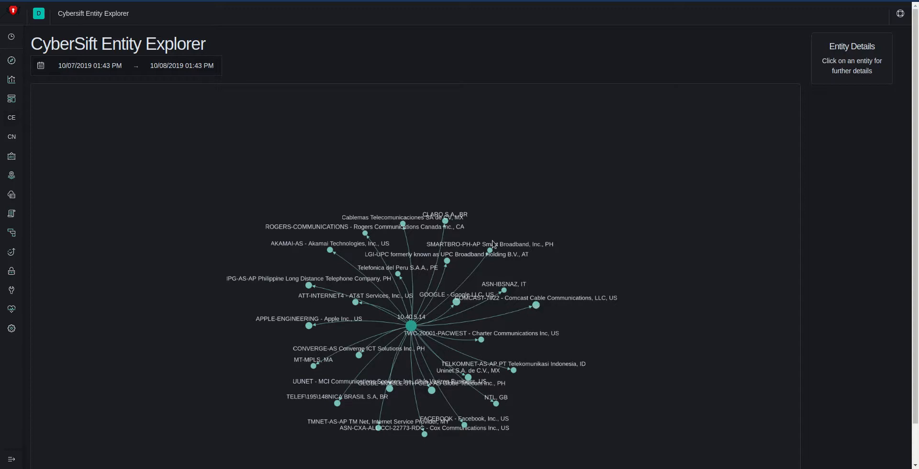
{"action": "left_click_drag", "start_coordinate": [332, 254], "coordinate": [247, 256]}
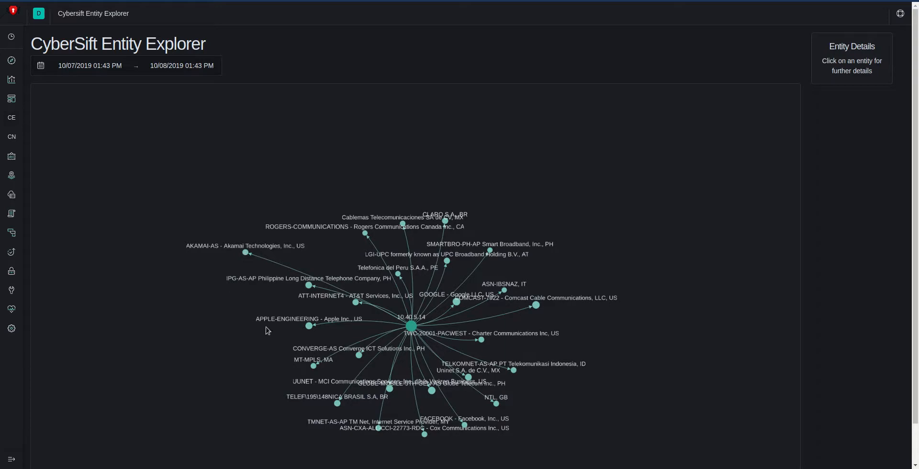
{"action": "left_click_drag", "start_coordinate": [304, 287], "coordinate": [201, 291]}
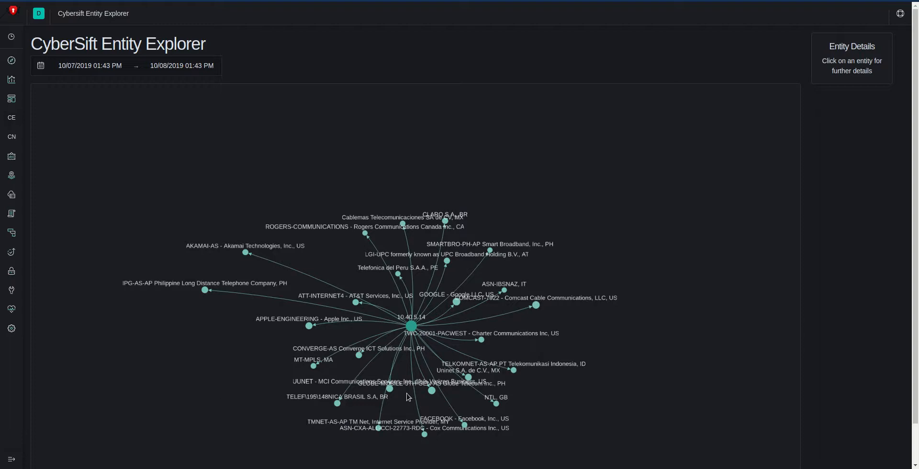
Step: Show the anomalous ASNs of 10.40.5.14 and move the IPG-AS-AP Philippine Long Distance Telephone Company node clear of its neighbours
{"action": "right_click", "coordinate": [412, 330]}
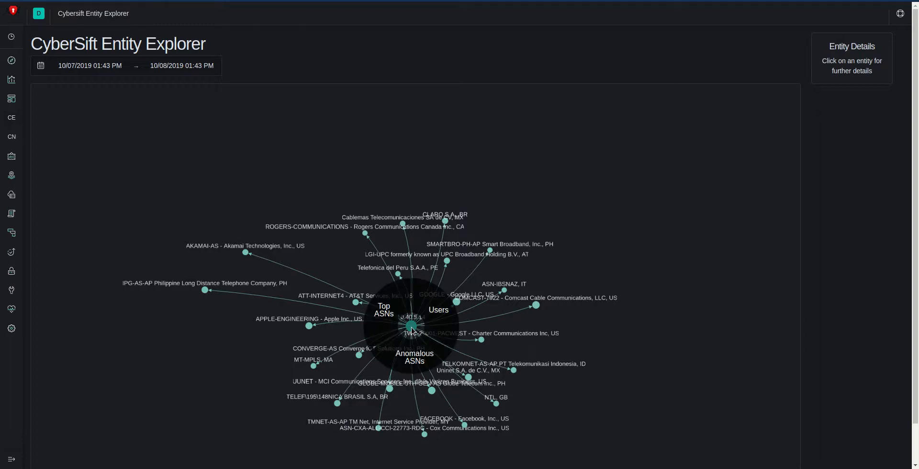
{"action": "left_click", "coordinate": [425, 372]}
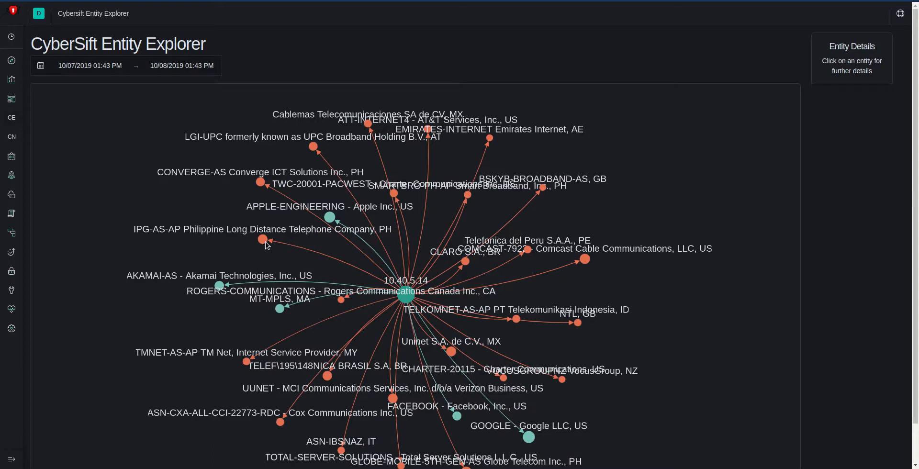
{"action": "left_click_drag", "start_coordinate": [262, 240], "coordinate": [164, 240]}
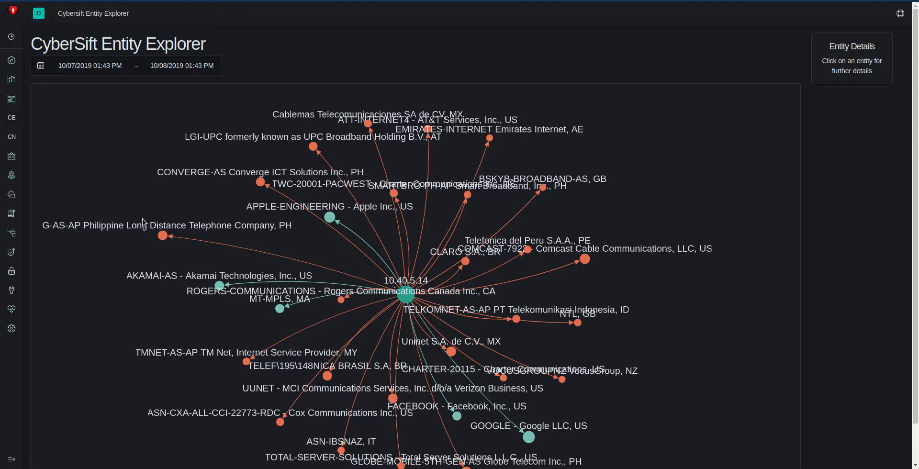
Step: Display the entity details of the IPG-AS-AP node and review each of its listed anomalies
{"action": "left_click", "coordinate": [163, 237]}
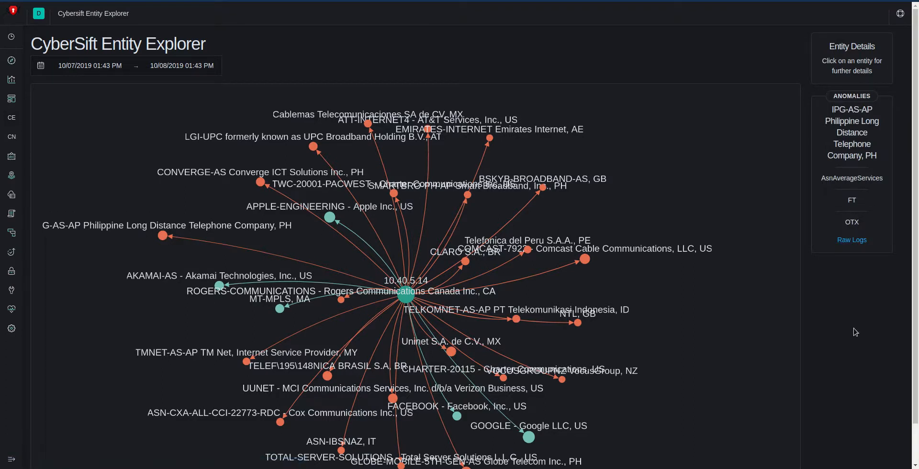
{"action": "left_click_drag", "start_coordinate": [846, 222], "coordinate": [860, 224]}
{"action": "double_click", "coordinate": [853, 199]}
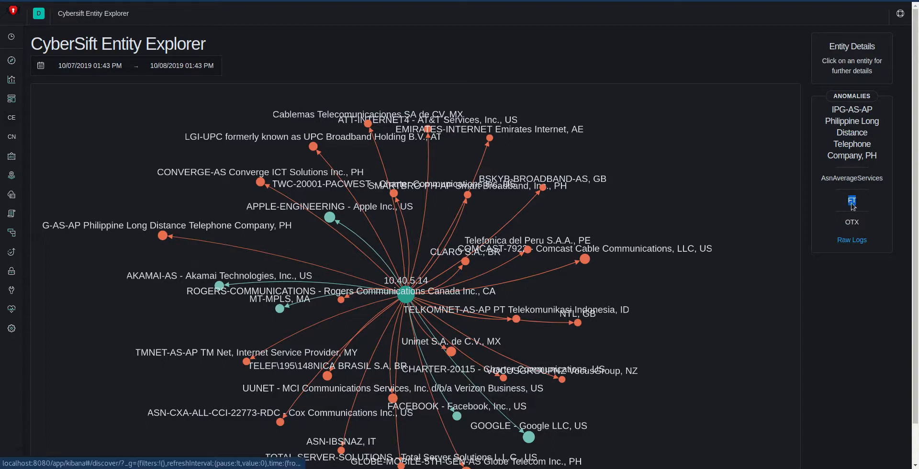
{"action": "double_click", "coordinate": [860, 177]}
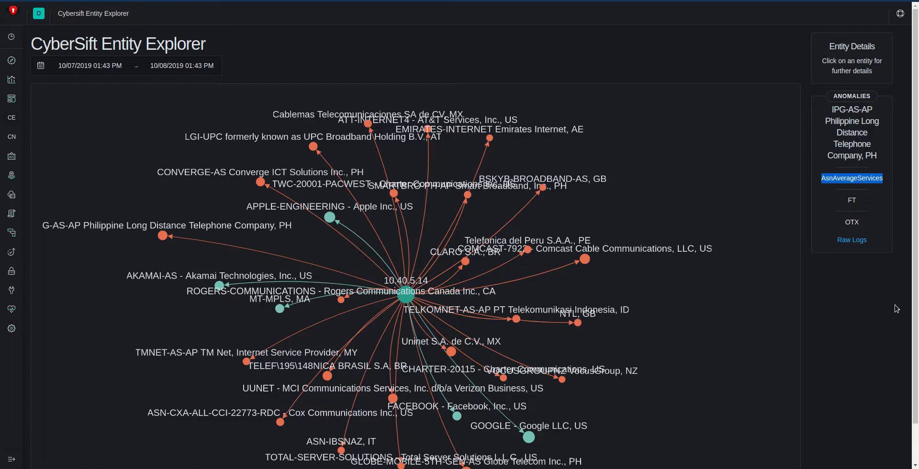
Step: Open the raw logs of the IPG-AS-AP anomalies in Discover and switch the index pattern to filebeat-*
{"action": "left_click", "coordinate": [852, 240]}
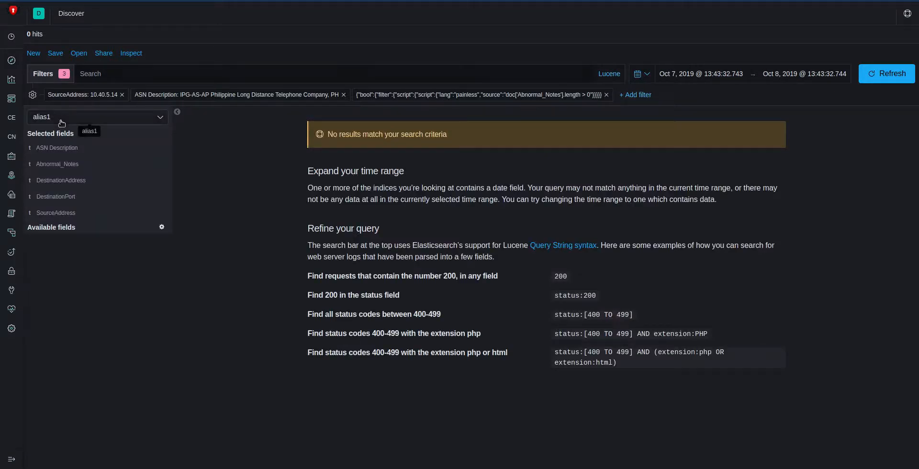
{"action": "left_click", "coordinate": [62, 120]}
{"action": "left_click", "coordinate": [50, 233]}
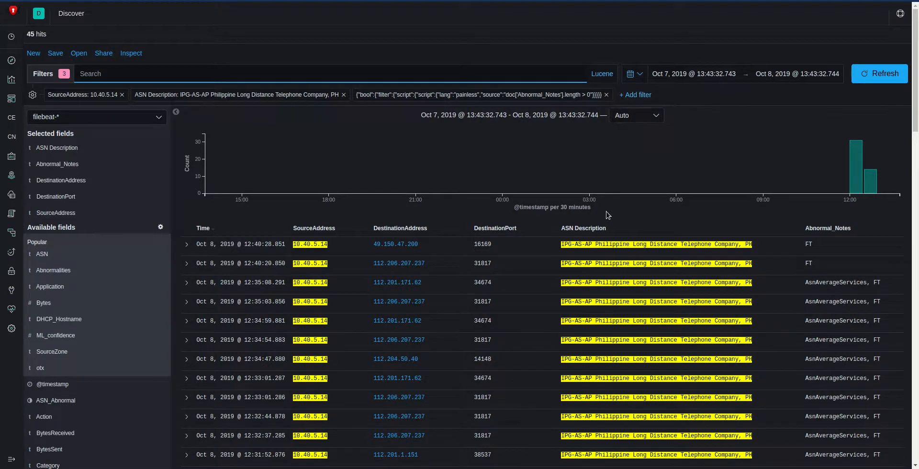
Step: Add the Application column to the IPG-AS-AP raw logs and check the application of the newest entry
{"action": "scroll", "coordinate": [609, 215], "scroll_direction": "down", "scroll_amount": 1}
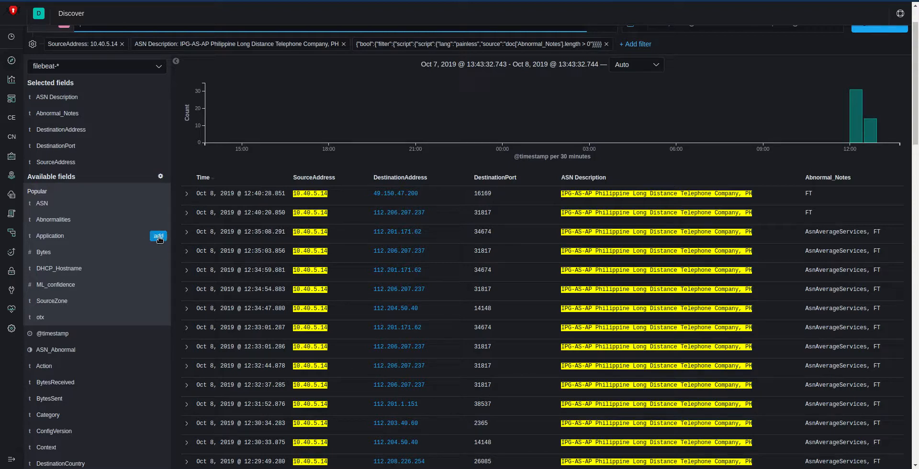
{"action": "left_click", "coordinate": [159, 237]}
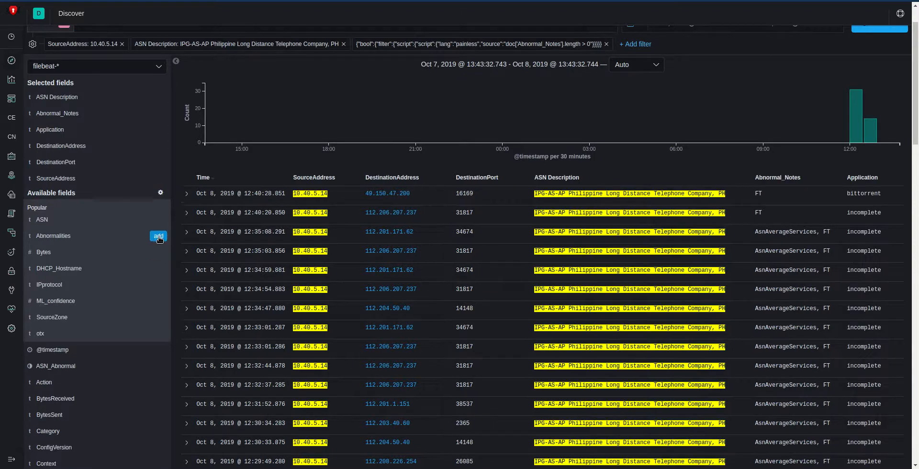
{"action": "double_click", "coordinate": [862, 194]}
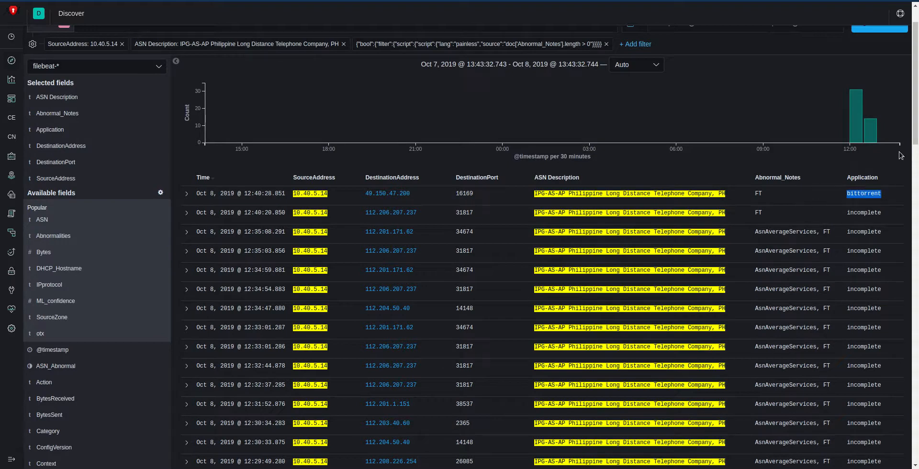
{"action": "left_click_drag", "start_coordinate": [917, 134], "coordinate": [892, 131]}
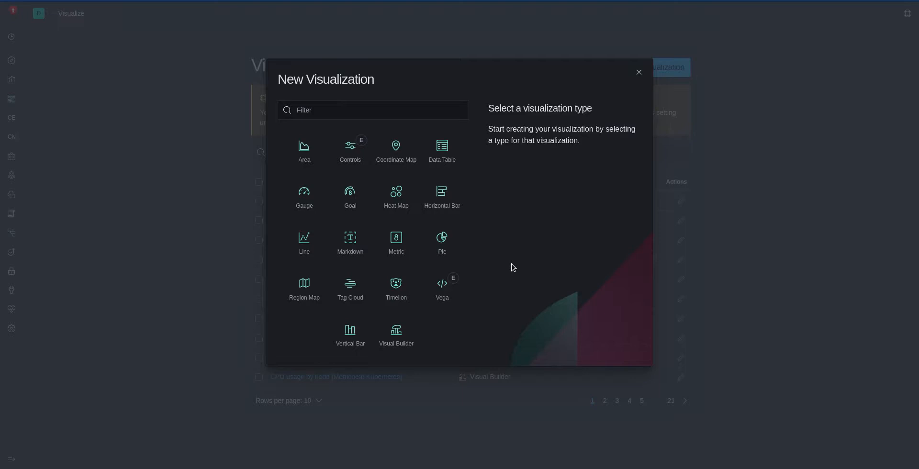
Step: Create a pie visualization from the filebeat-* source and set its time range to Today
{"action": "left_click", "coordinate": [448, 245]}
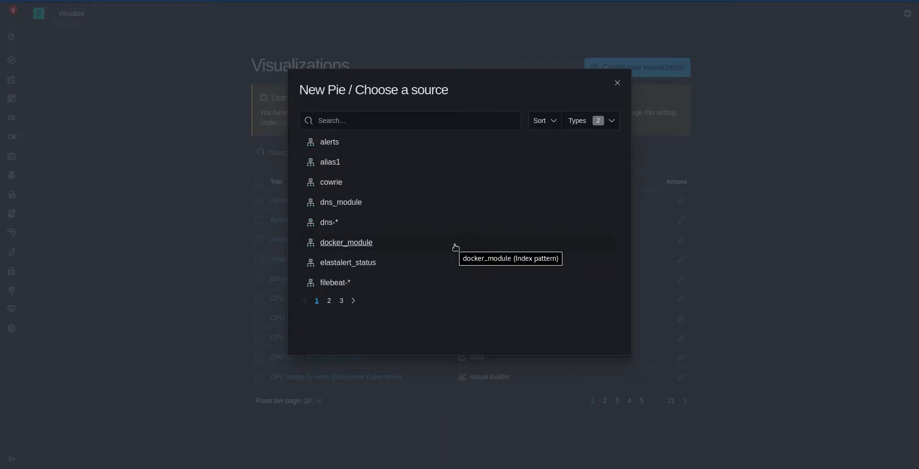
{"action": "left_click", "coordinate": [336, 284]}
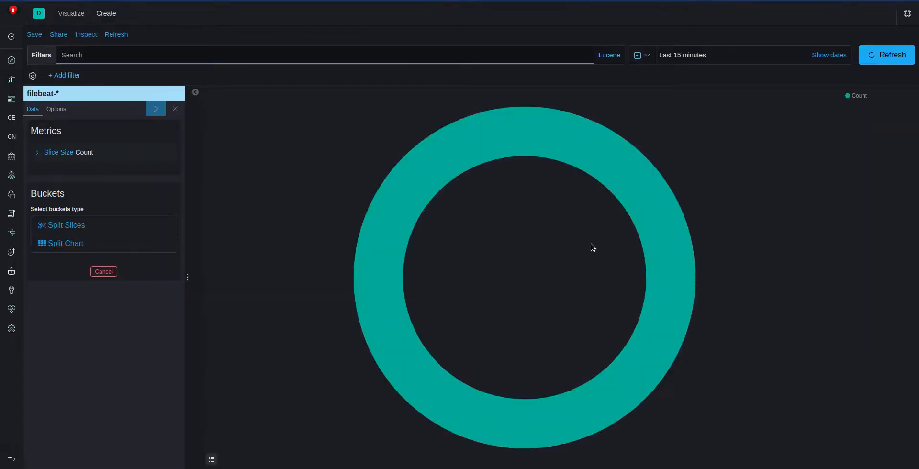
{"action": "left_click", "coordinate": [644, 56]}
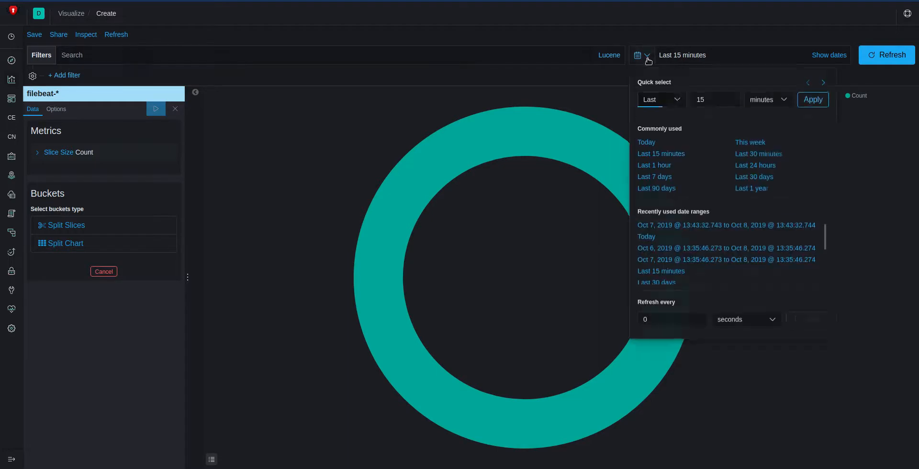
{"action": "left_click", "coordinate": [647, 142]}
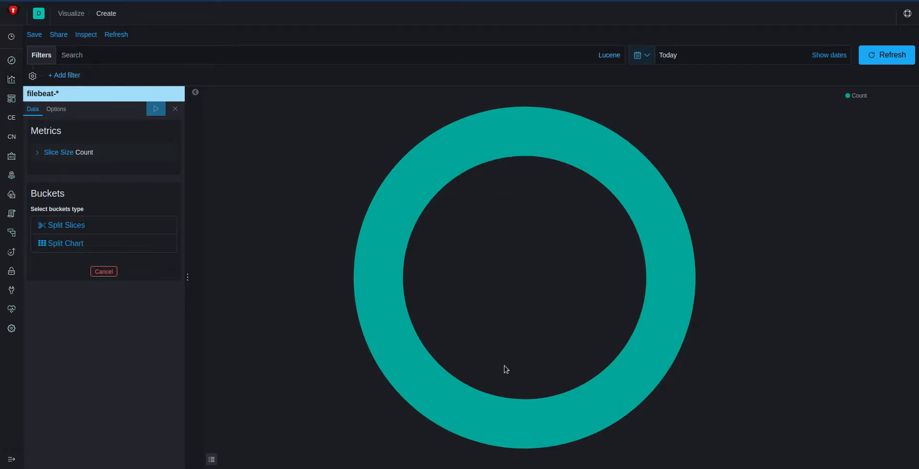
Step: Split the pie slices with a Terms aggregation on the ASN Description field
{"action": "left_click", "coordinate": [63, 227]}
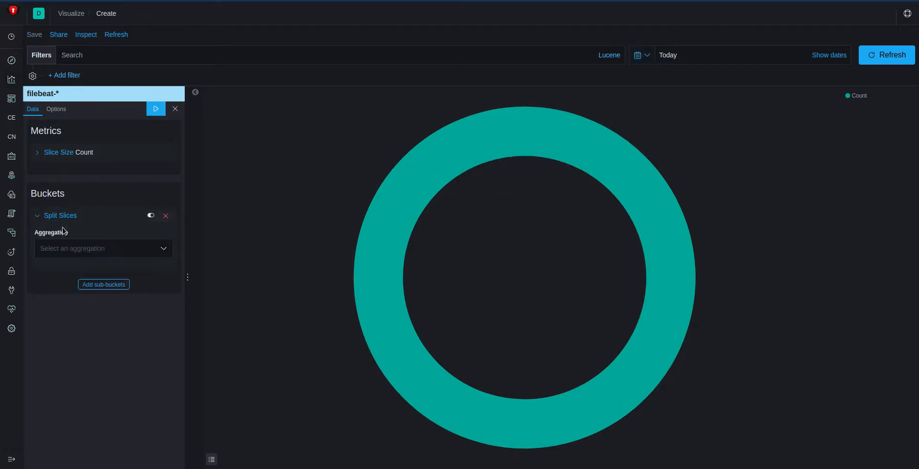
{"action": "left_click", "coordinate": [85, 254]}
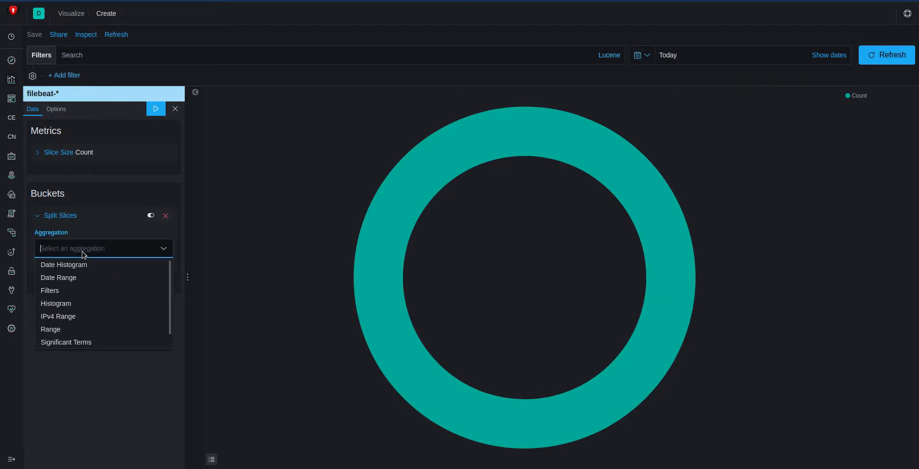
{"action": "type", "text": "terms"}
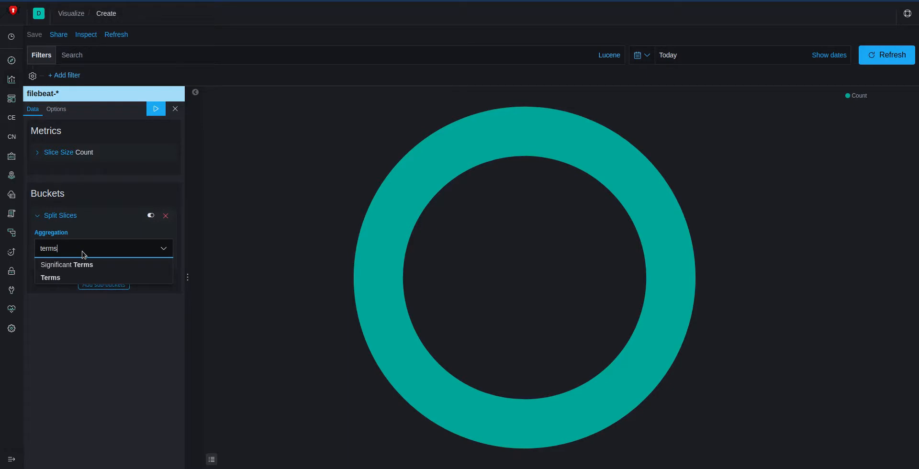
{"action": "left_click", "coordinate": [83, 278]}
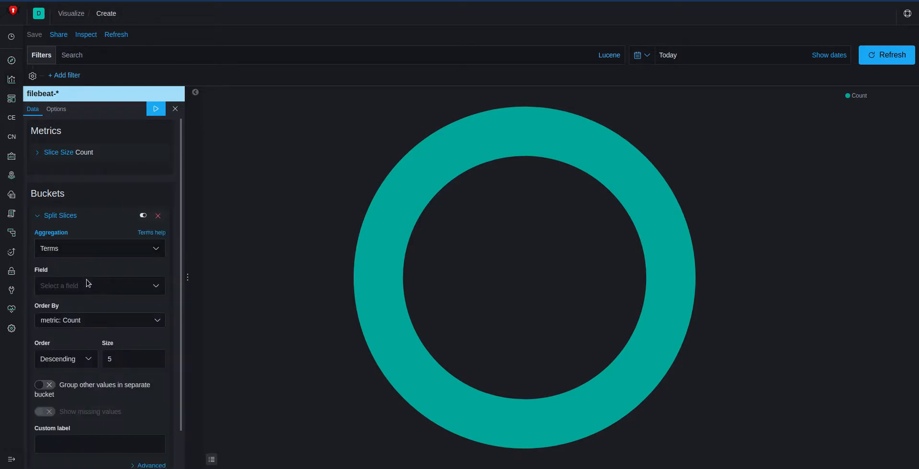
{"action": "left_click", "coordinate": [89, 287]}
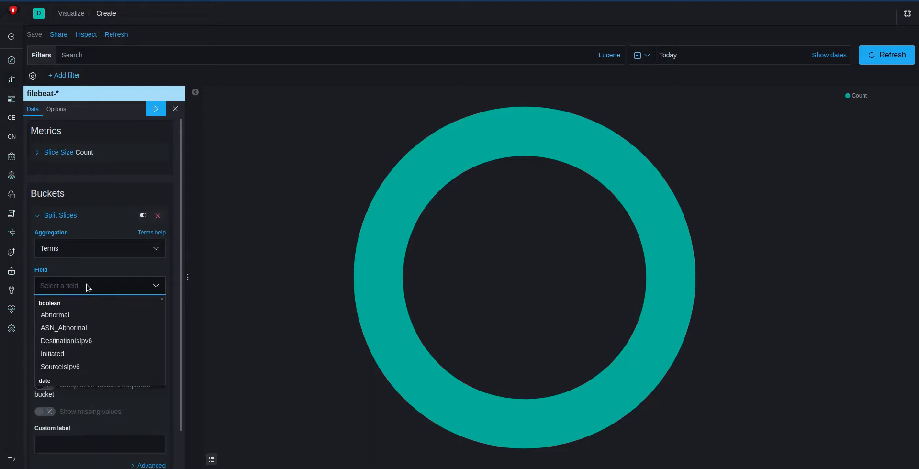
{"action": "type", "text": "asn"}
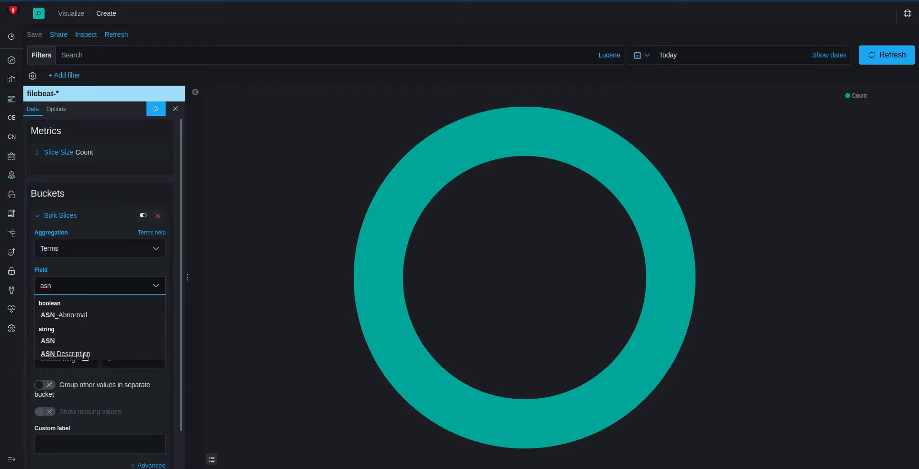
{"action": "left_click", "coordinate": [85, 356]}
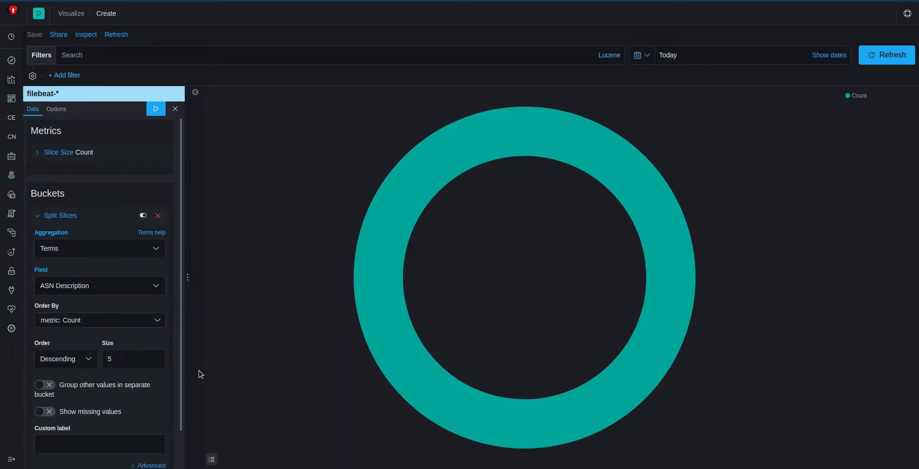
Step: Set the ASN Description bucket's size to 25, apply the changes and inspect the largest slices
{"action": "left_click", "coordinate": [135, 360]}
{"action": "key", "text": "BackSpace"}
{"action": "type", "text": "25"}
{"action": "key", "text": "ctrl+Return"}
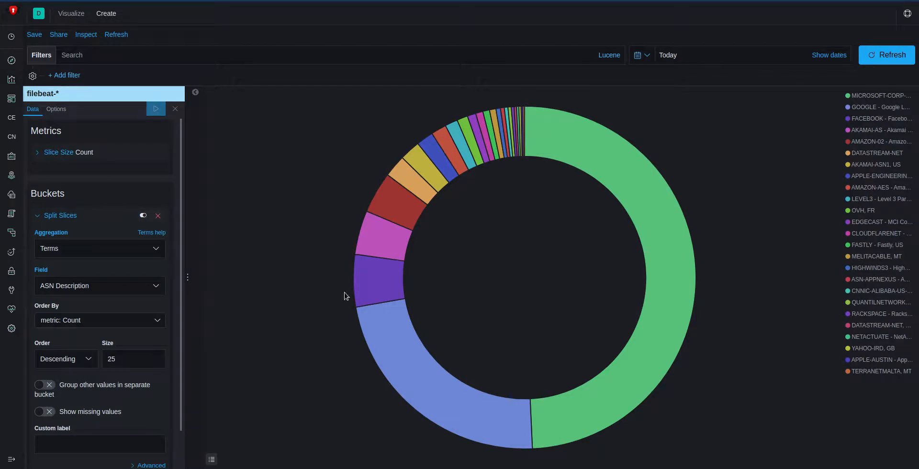
{"action": "mouse_move", "coordinate": [586, 162]}
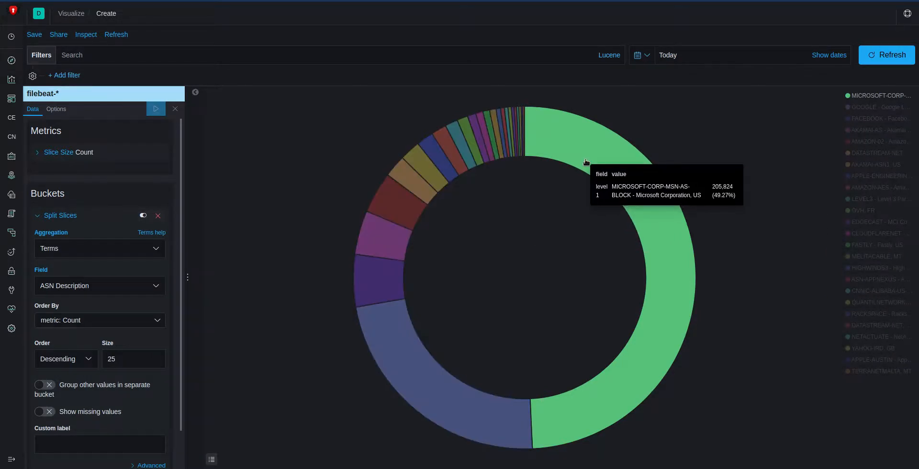
{"action": "mouse_move", "coordinate": [472, 385]}
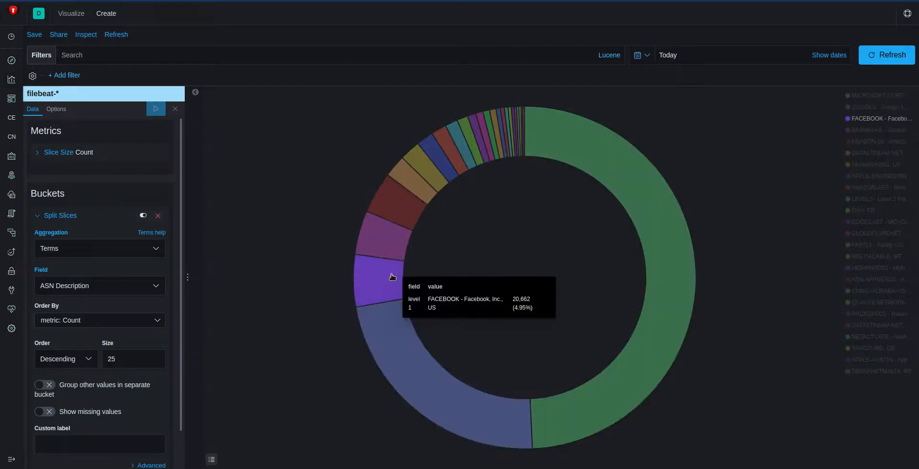
{"action": "mouse_move", "coordinate": [395, 245]}
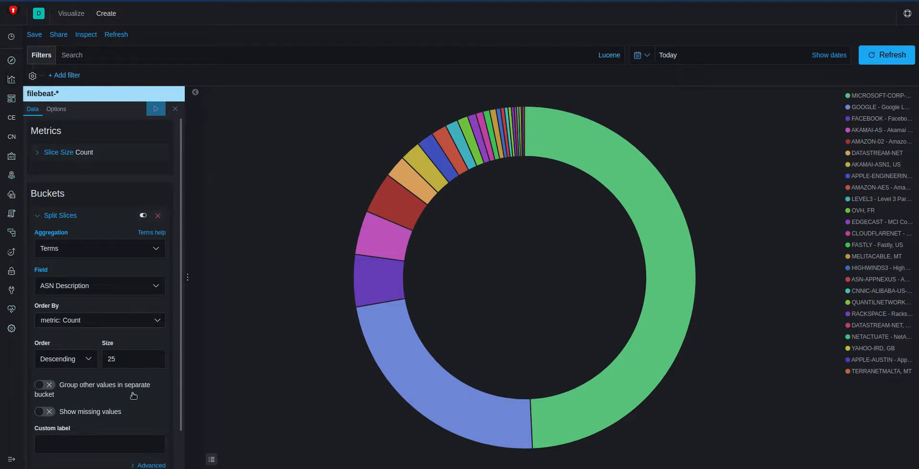
Step: Add a second Split Slices bucket to the pie with Terms as its sub aggregation
{"action": "scroll", "coordinate": [132, 392], "scroll_direction": "down", "scroll_amount": 1}
{"action": "left_click", "coordinate": [93, 450]}
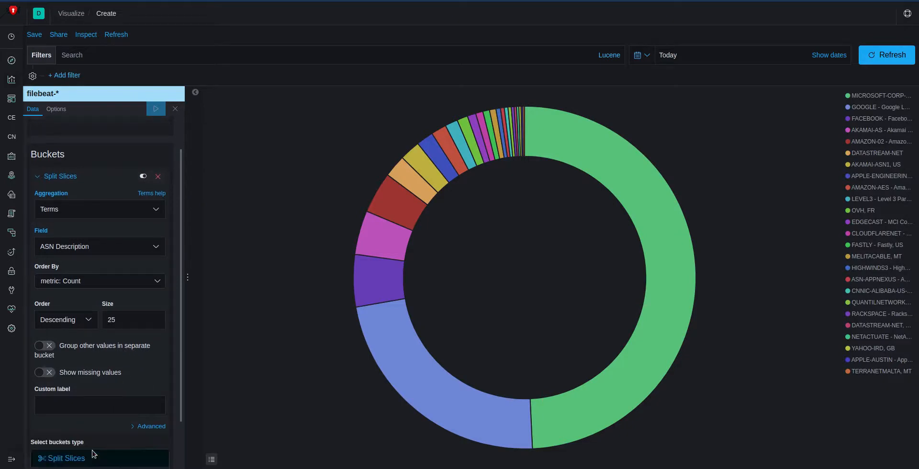
{"action": "scroll", "coordinate": [103, 421], "scroll_direction": "down", "scroll_amount": 2}
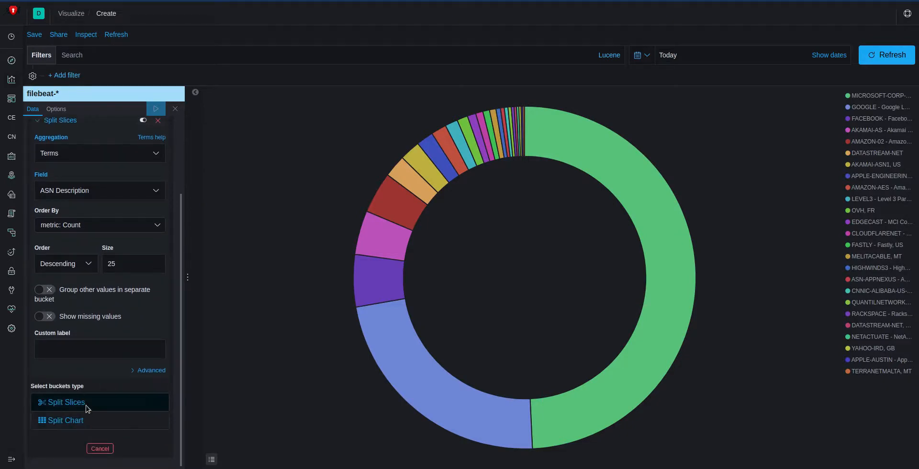
{"action": "left_click", "coordinate": [88, 407]}
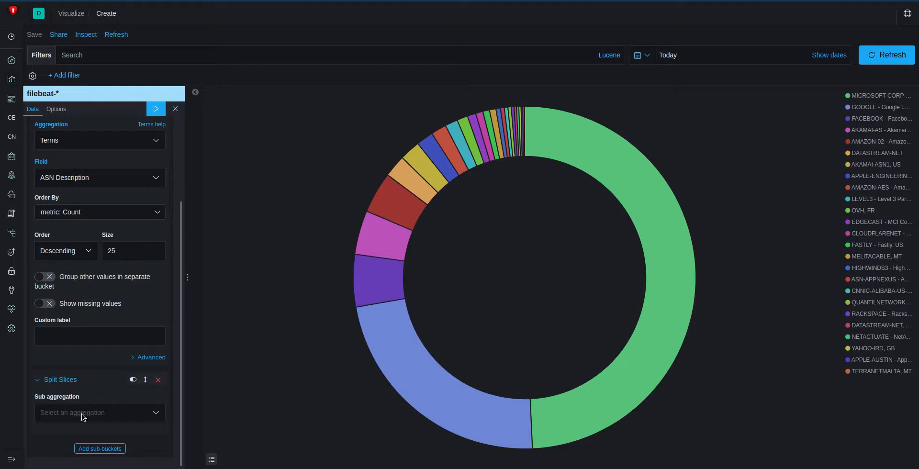
{"action": "left_click", "coordinate": [83, 415]}
{"action": "scroll", "coordinate": [91, 388], "scroll_direction": "down", "scroll_amount": 1}
{"action": "left_click", "coordinate": [68, 397]}
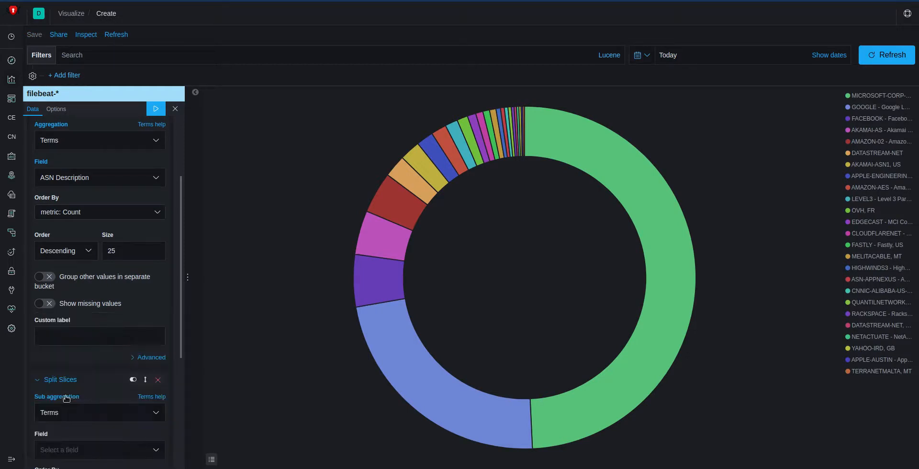
{"action": "scroll", "coordinate": [130, 436], "scroll_direction": "down", "scroll_amount": 2}
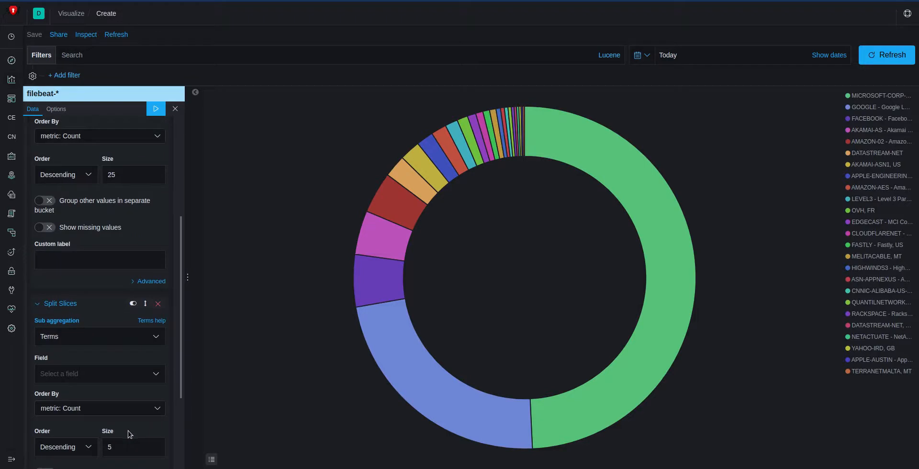
Step: Set the sub-bucket's field to Abnormal_Notes and apply the changes to the pie
{"action": "left_click", "coordinate": [135, 380]}
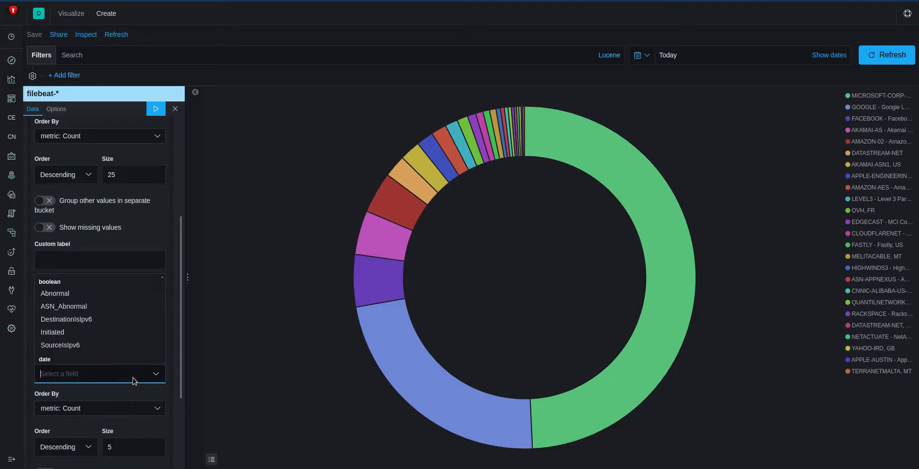
{"action": "scroll", "coordinate": [117, 311], "scroll_direction": "down", "scroll_amount": 2}
{"action": "scroll", "coordinate": [118, 312], "scroll_direction": "down", "scroll_amount": 1}
{"action": "type", "text": "ab"}
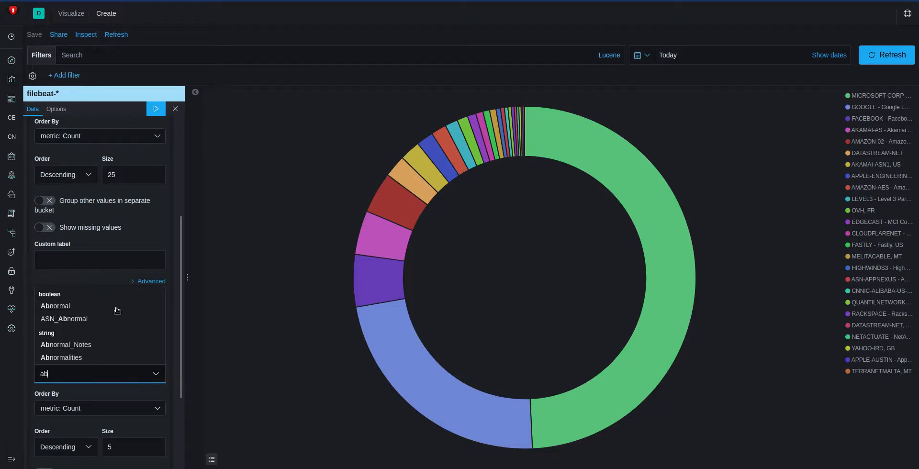
{"action": "type", "text": "o"}
{"action": "key", "text": "BackSpace"}
{"action": "type", "text": "n"}
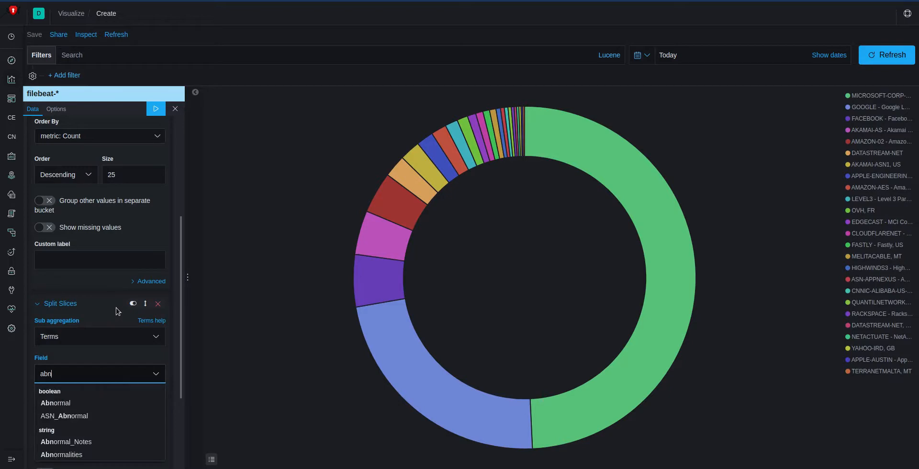
{"action": "left_click", "coordinate": [73, 442]}
{"action": "left_click", "coordinate": [156, 109]}
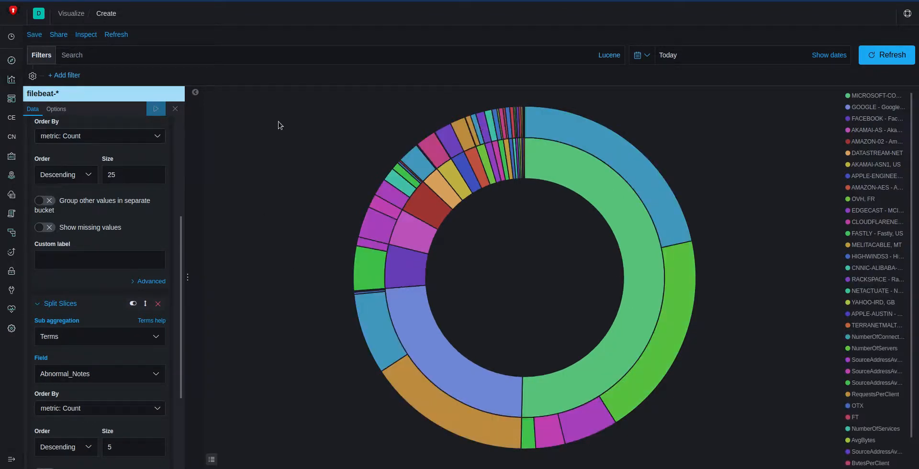
Step: Filter out the Microsoft Corporation, Google LLC and Facebook ASN descriptions from the pie
{"action": "mouse_move", "coordinate": [613, 223]}
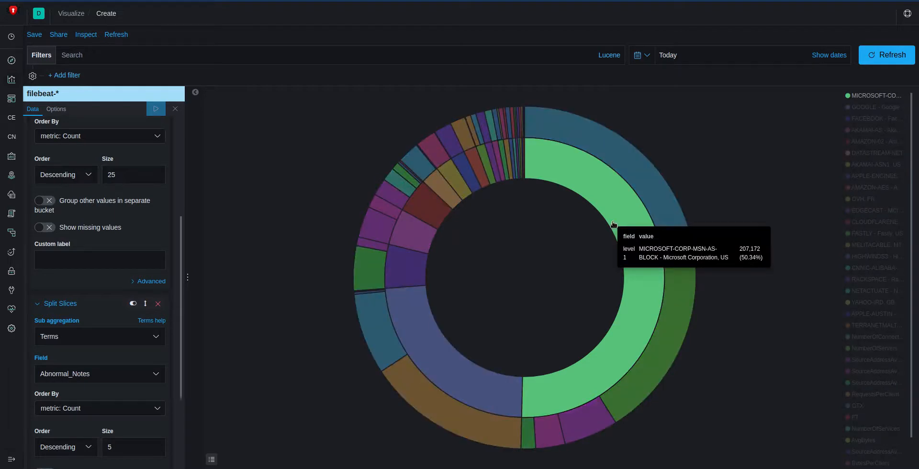
{"action": "mouse_move", "coordinate": [644, 182]}
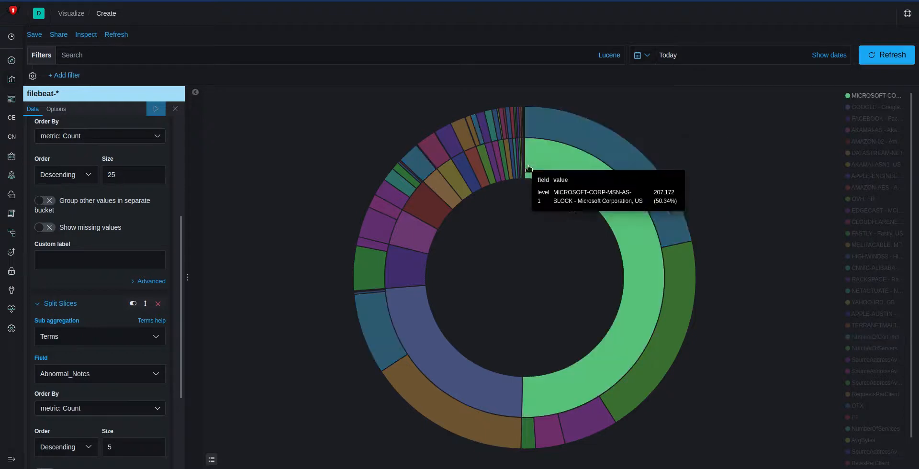
{"action": "mouse_move", "coordinate": [551, 167]}
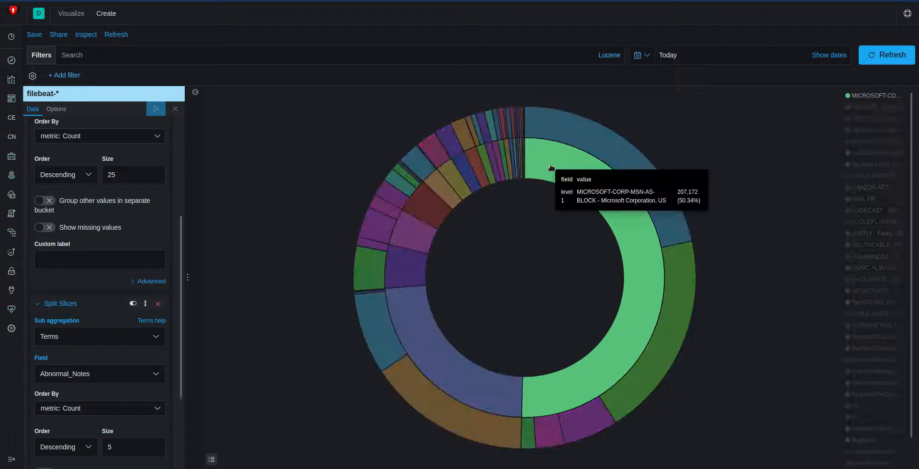
{"action": "mouse_move", "coordinate": [590, 145]}
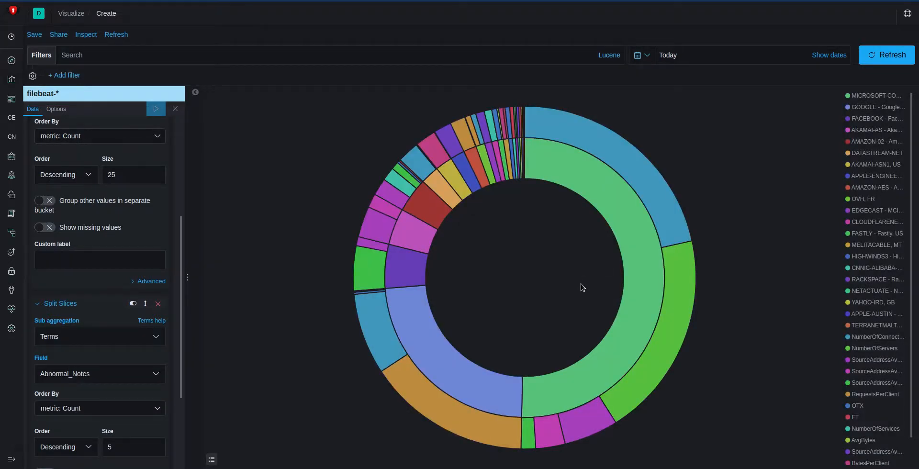
{"action": "left_click", "coordinate": [892, 97]}
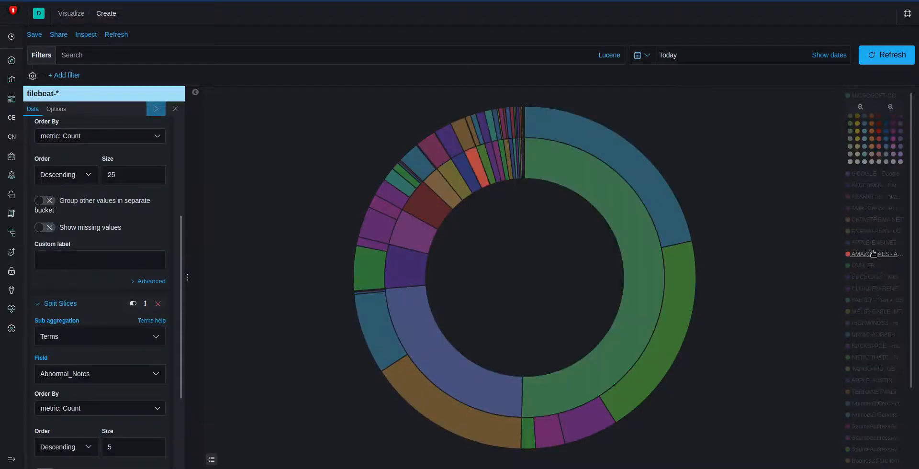
{"action": "left_click", "coordinate": [893, 107]}
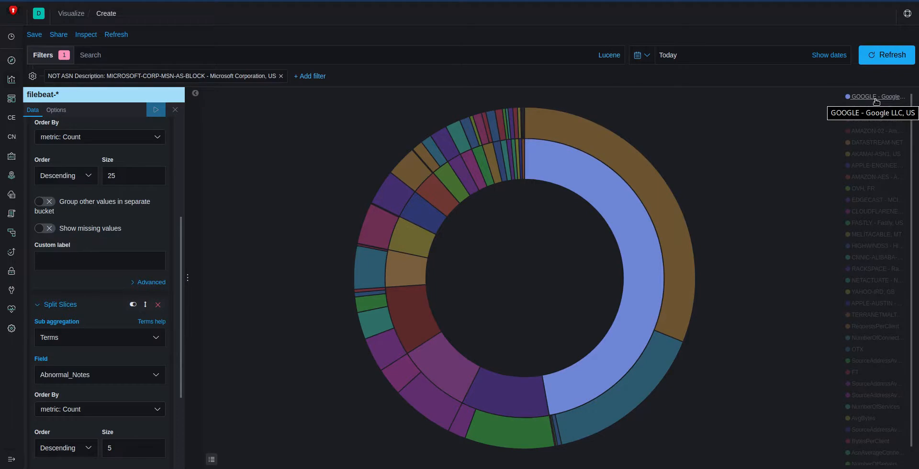
{"action": "left_click", "coordinate": [876, 98]}
{"action": "left_click", "coordinate": [884, 108]}
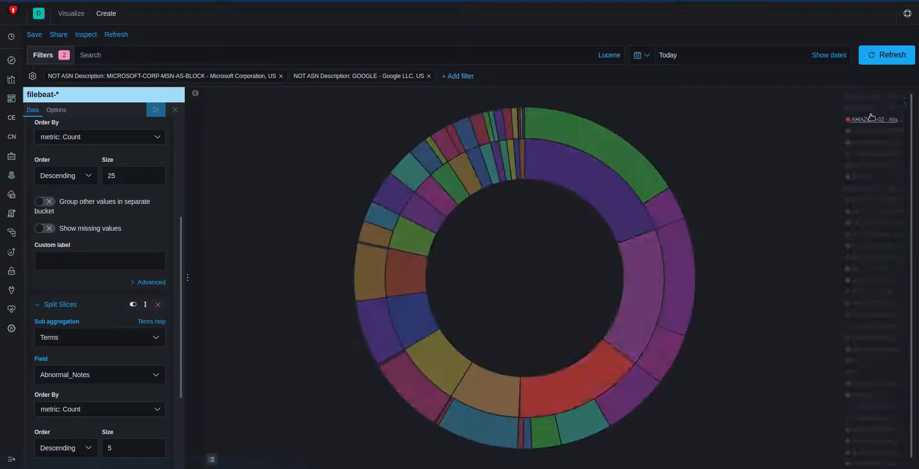
{"action": "left_click", "coordinate": [875, 96]}
{"action": "left_click", "coordinate": [891, 108]}
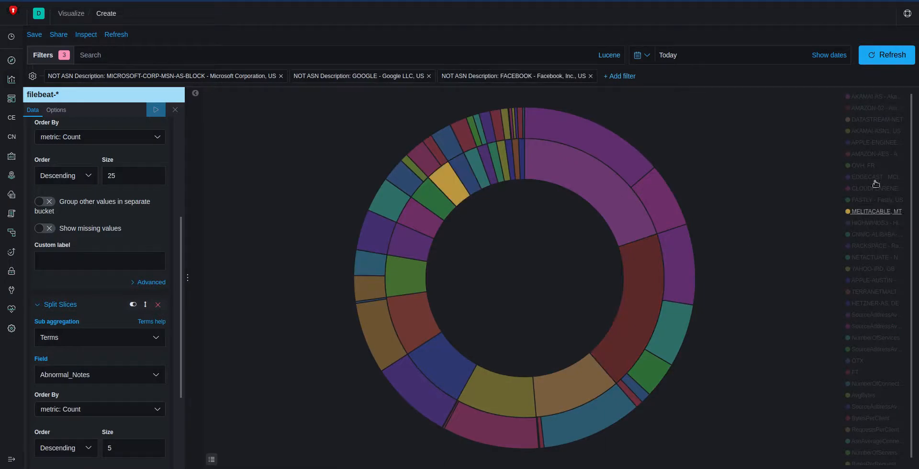
Step: Filter out the APPLE-ENGINEERING ASN description and keep only entries whose Abnormal_Notes contain NumberOfConnections
{"action": "left_click", "coordinate": [875, 143]}
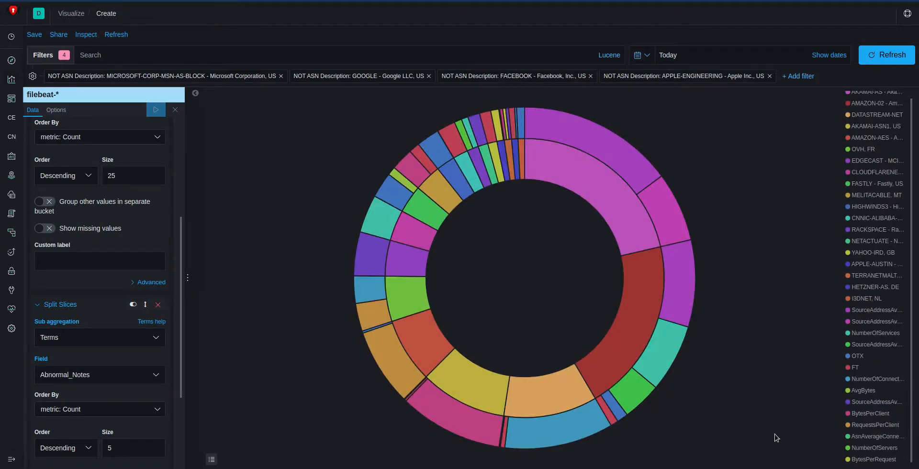
{"action": "left_click", "coordinate": [869, 380]}
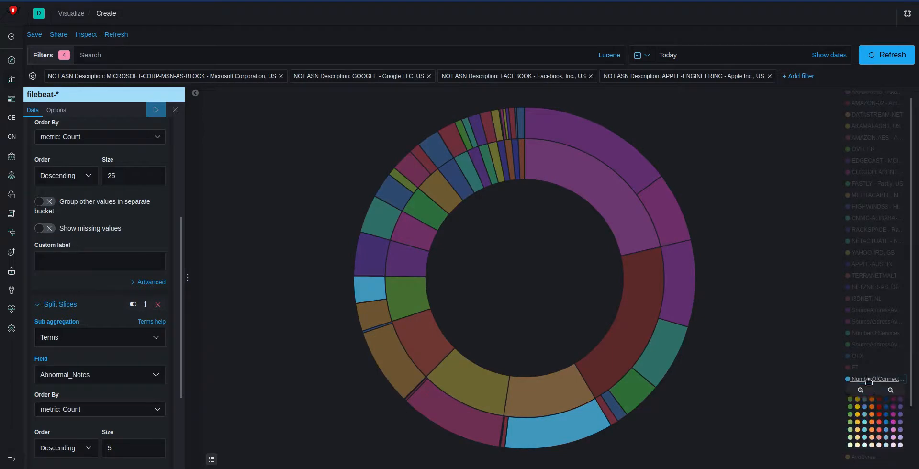
{"action": "left_click", "coordinate": [861, 390]}
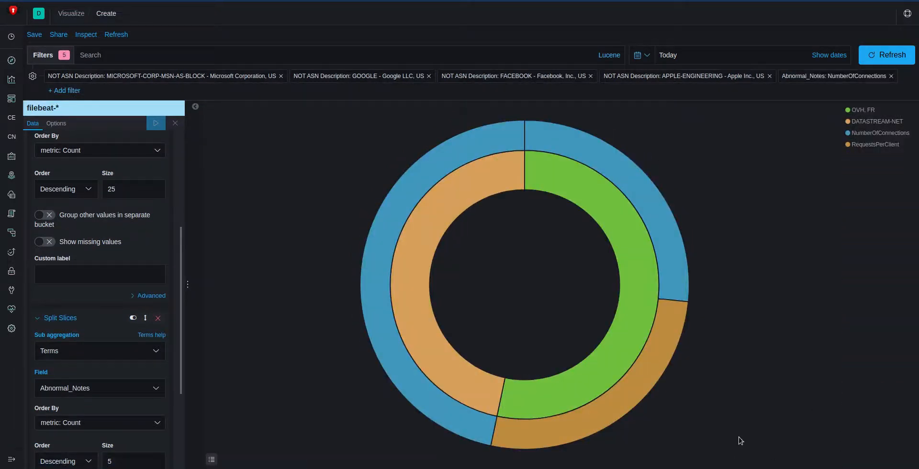
Step: Examine the OVH and DATASTREAM-NET slices, pin all the filters and open the Show Abnormalities search in Discover
{"action": "mouse_move", "coordinate": [613, 250]}
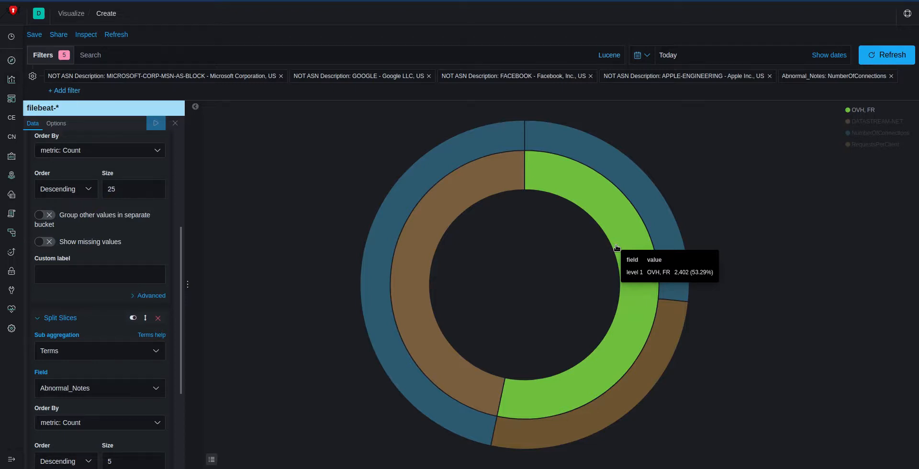
{"action": "mouse_move", "coordinate": [427, 216]}
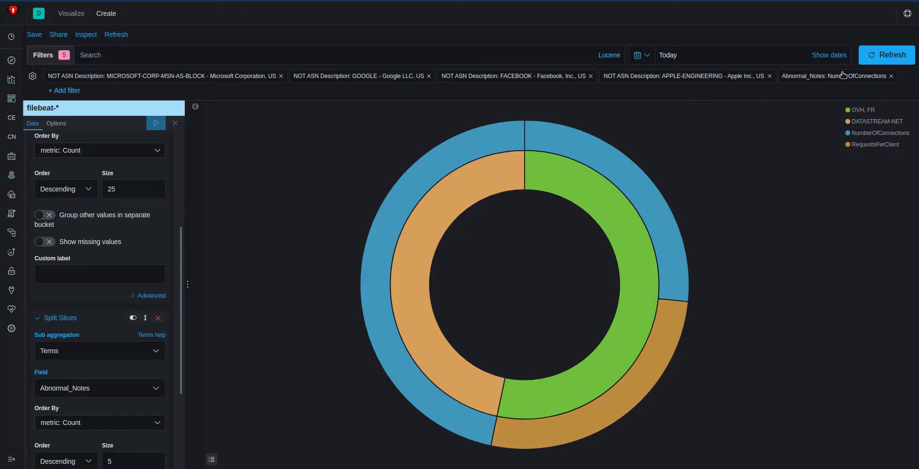
{"action": "left_click", "coordinate": [34, 76]}
{"action": "left_click", "coordinate": [67, 140]}
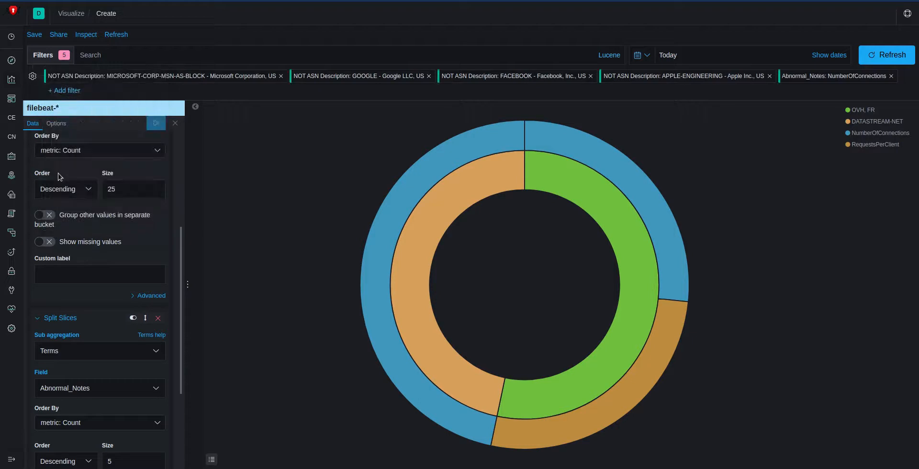
{"action": "left_click", "coordinate": [12, 61]}
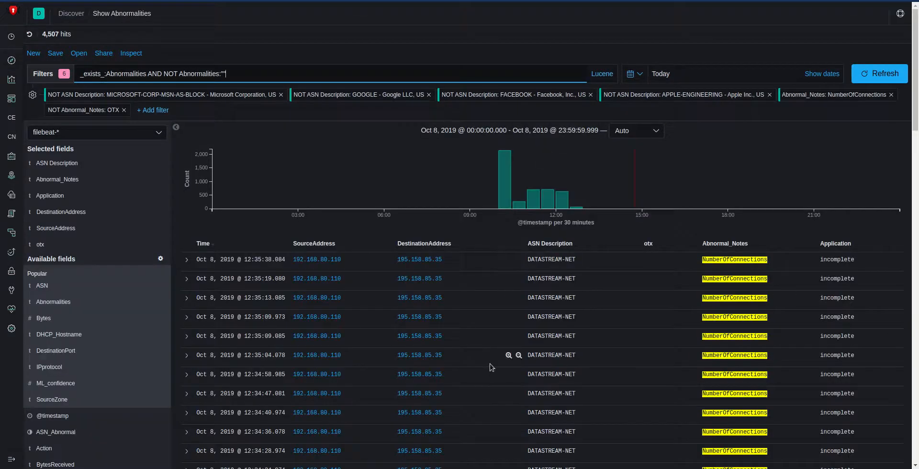
Step: Look up the DATASTREAM-NET destination address 195.158.85.35 on the external threat graph site and return to the Discover results
{"action": "left_click", "coordinate": [434, 261]}
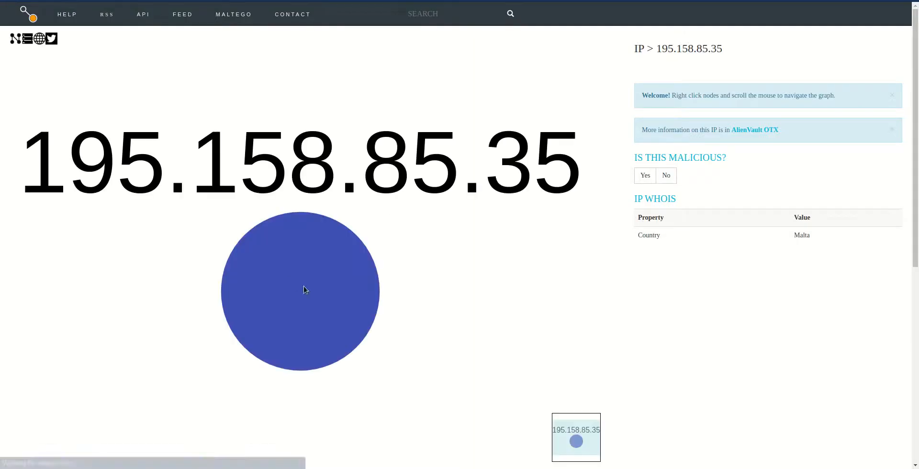
{"action": "scroll", "coordinate": [293, 284], "scroll_direction": "down", "scroll_amount": 3}
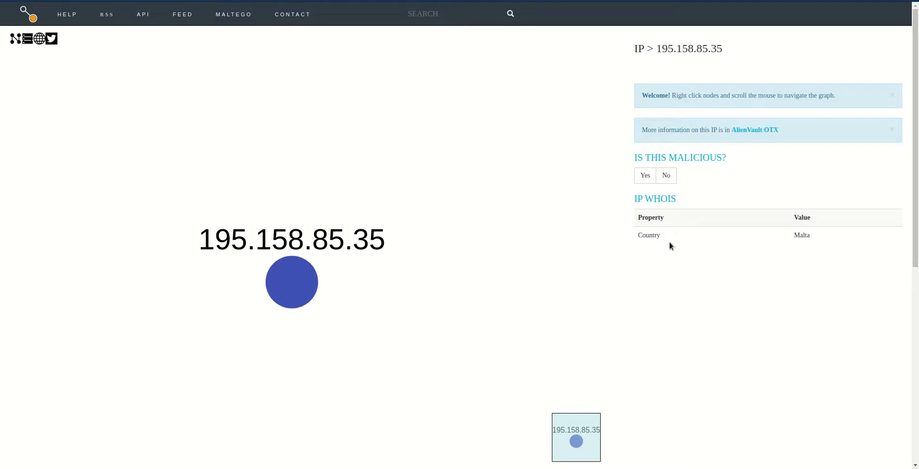
{"action": "key", "text": "ctrl+w"}
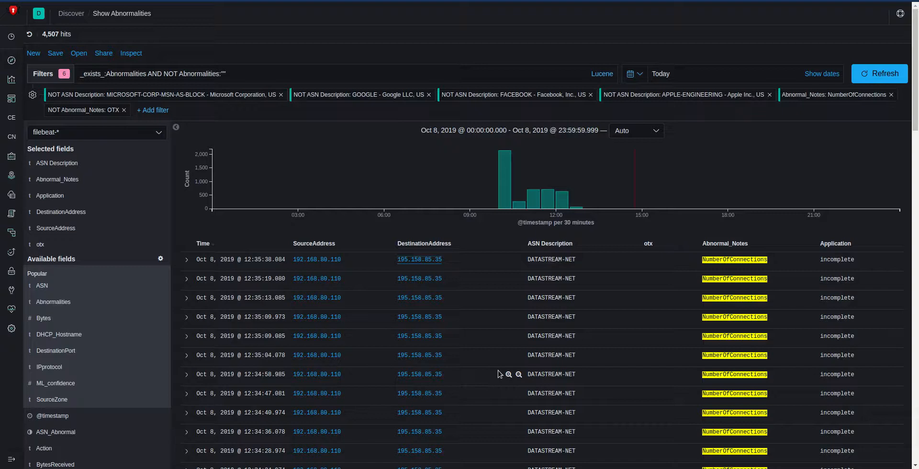
Step: Open the CyberSift Context Addition Dashboard and examine its Destination Traffic Map and Top Destinations pie
{"action": "left_click", "coordinate": [12, 78]}
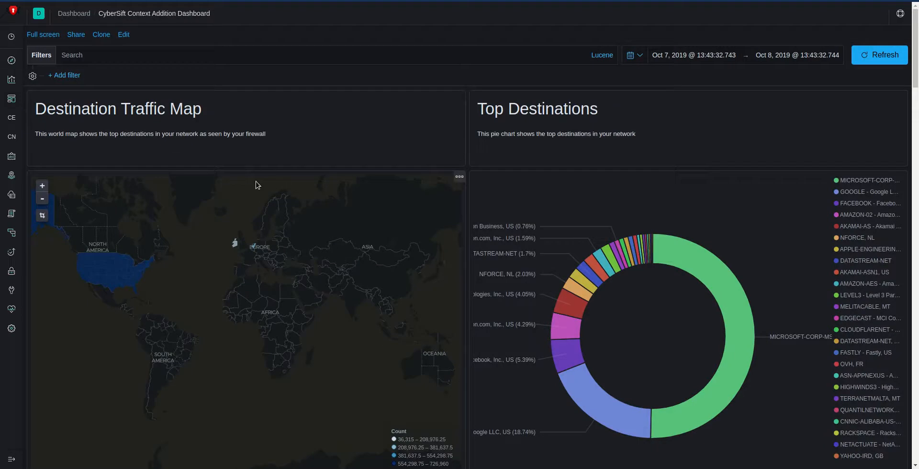
{"action": "scroll", "coordinate": [259, 388], "scroll_direction": "down", "scroll_amount": 2}
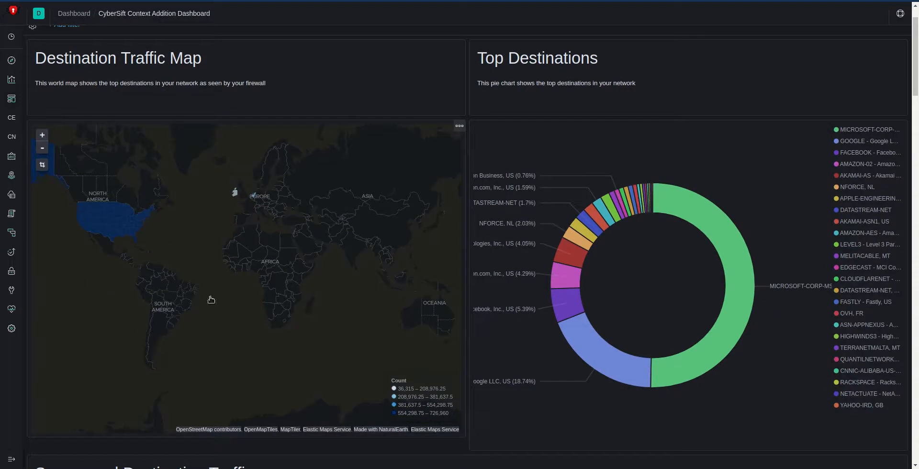
{"action": "mouse_move", "coordinate": [234, 194]}
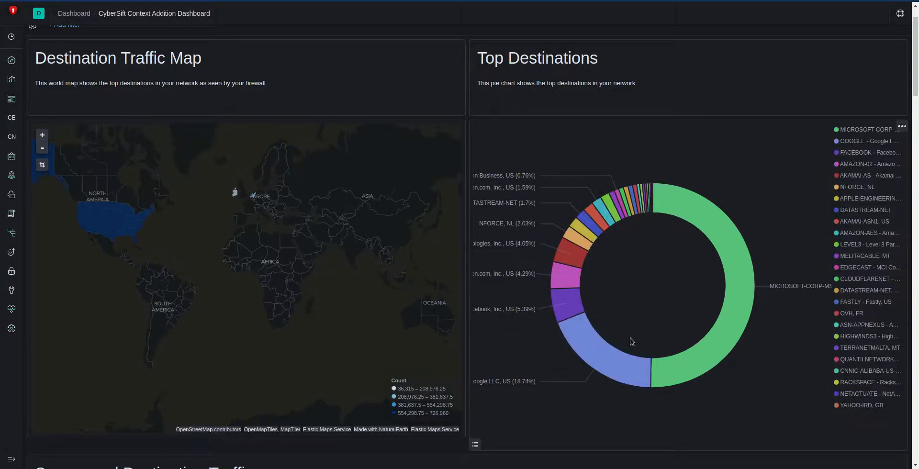
{"action": "mouse_move", "coordinate": [597, 244]}
{"action": "mouse_move", "coordinate": [594, 335]}
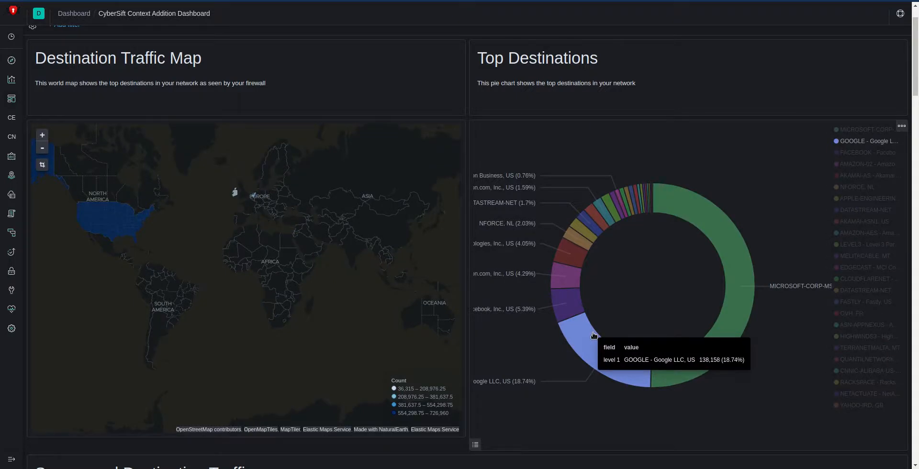
Step: Examine the destination breakdown for sources 10.40.4.50 and 10.40.0.166 in the Source and Destination Traffic chart
{"action": "scroll", "coordinate": [594, 335], "scroll_direction": "down", "scroll_amount": 7}
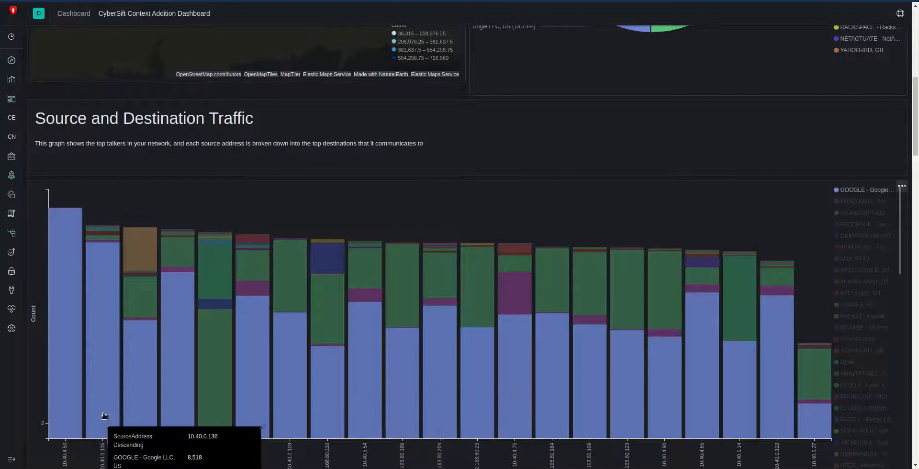
{"action": "scroll", "coordinate": [106, 413], "scroll_direction": "down", "scroll_amount": 1}
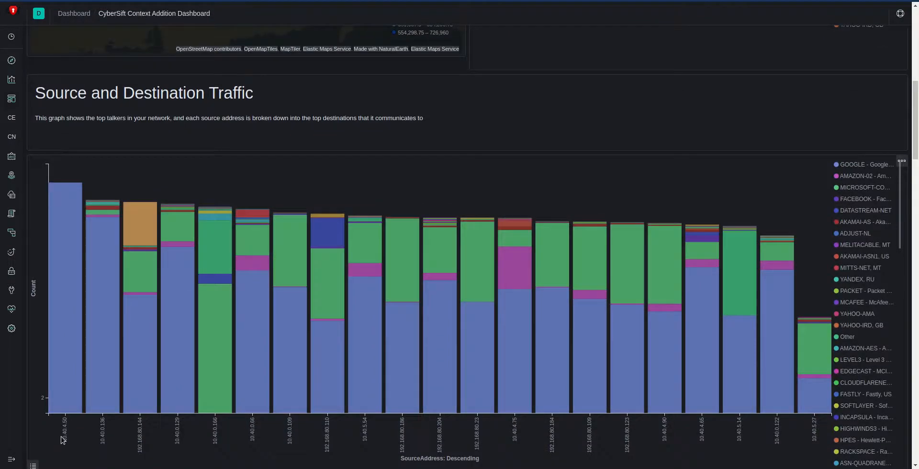
{"action": "mouse_move", "coordinate": [66, 363]}
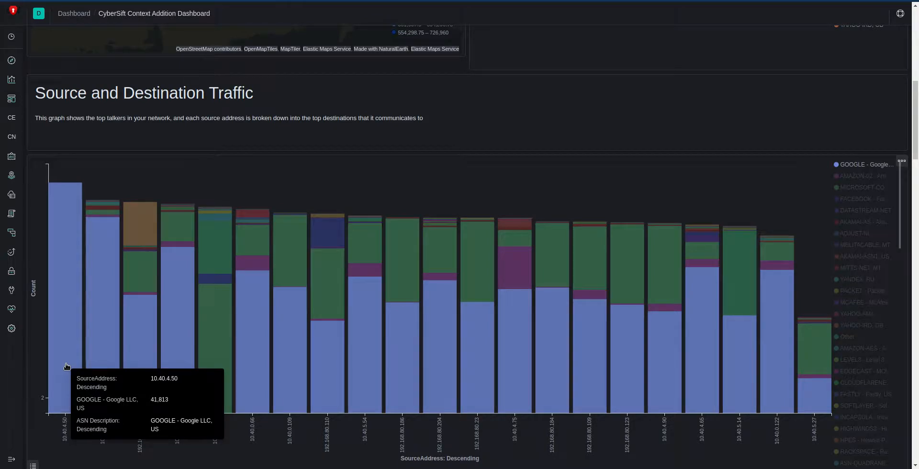
{"action": "mouse_move", "coordinate": [214, 347]}
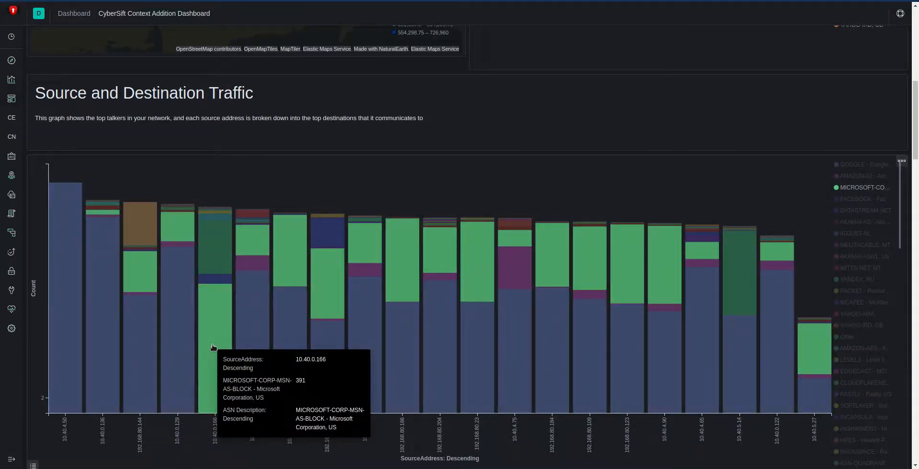
Step: Filter the dashboard to the Paypal Phishing (MISP event ID: 14249) threat in the Top Known Threats, by Source chart
{"action": "scroll", "coordinate": [214, 348], "scroll_direction": "down", "scroll_amount": 5}
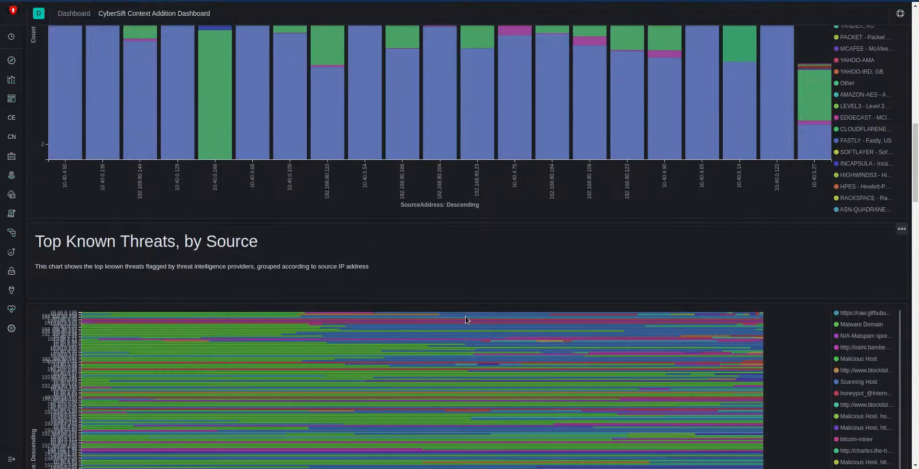
{"action": "scroll", "coordinate": [802, 283], "scroll_direction": "down", "scroll_amount": 2}
{"action": "scroll", "coordinate": [801, 283], "scroll_direction": "down", "scroll_amount": 4}
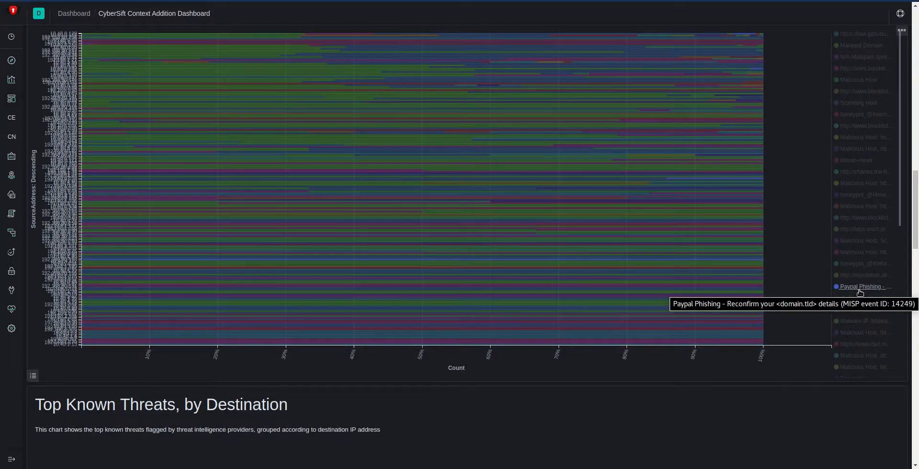
{"action": "left_click", "coordinate": [860, 291]}
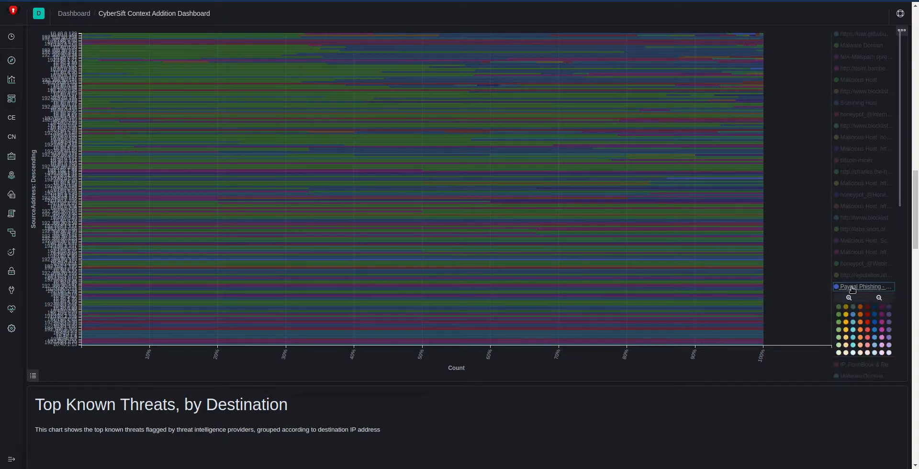
{"action": "left_click", "coordinate": [850, 298]}
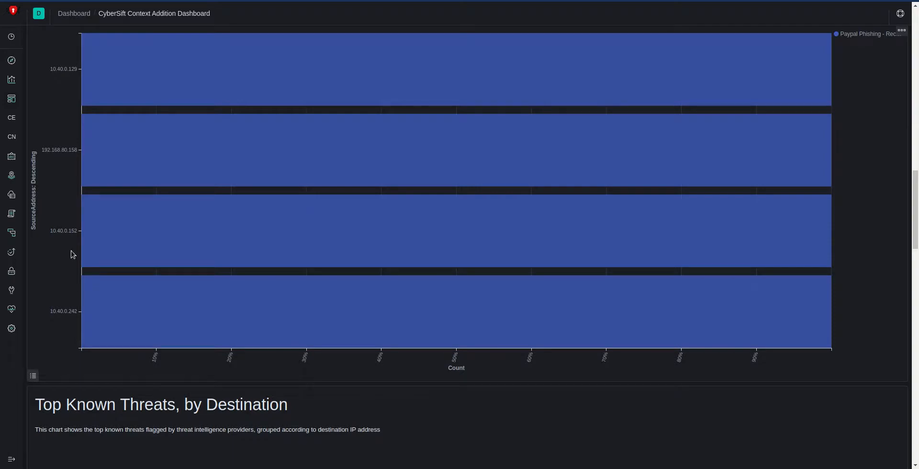
Step: Review the affected sources, destinations and abnormalities for the Paypal Phishing threat across the dashboard, and remove its filter
{"action": "mouse_move", "coordinate": [255, 155]}
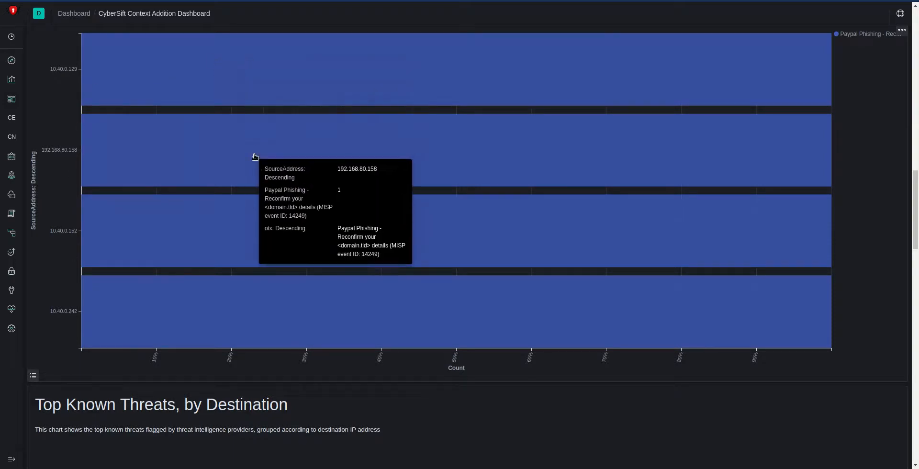
{"action": "mouse_move", "coordinate": [243, 217]}
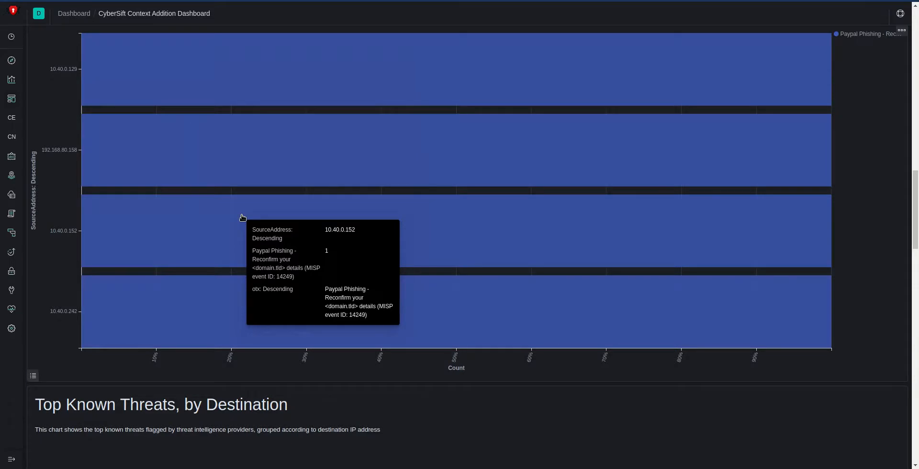
{"action": "scroll", "coordinate": [716, 297], "scroll_direction": "up", "scroll_amount": 7}
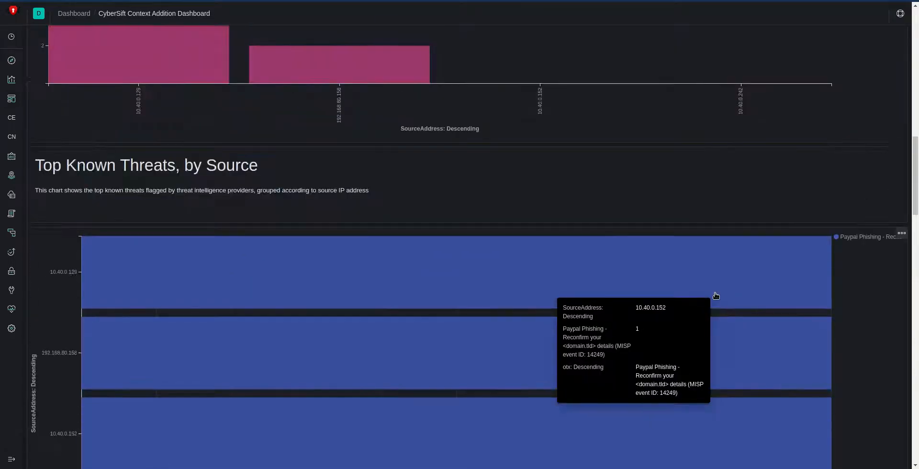
{"action": "scroll", "coordinate": [716, 297], "scroll_direction": "up", "scroll_amount": 7}
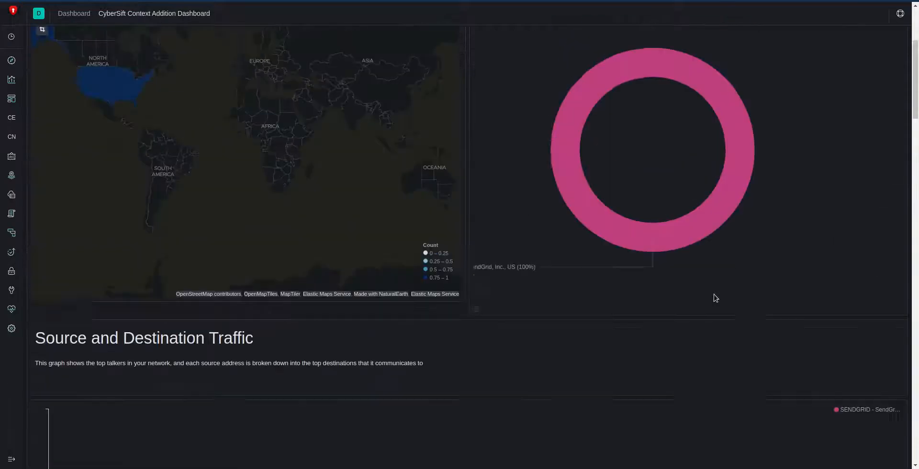
{"action": "scroll", "coordinate": [810, 318], "scroll_direction": "up", "scroll_amount": 4}
{"action": "mouse_move", "coordinate": [724, 282]}
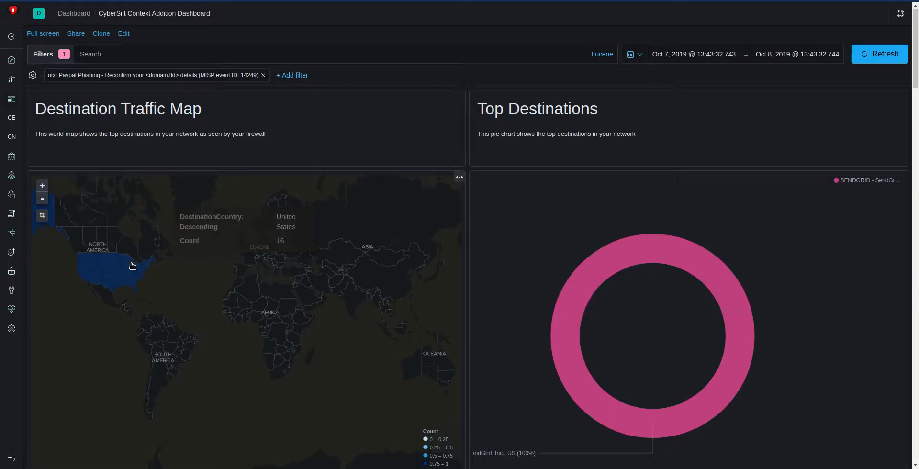
{"action": "left_click_drag", "start_coordinate": [918, 72], "coordinate": [912, 450]}
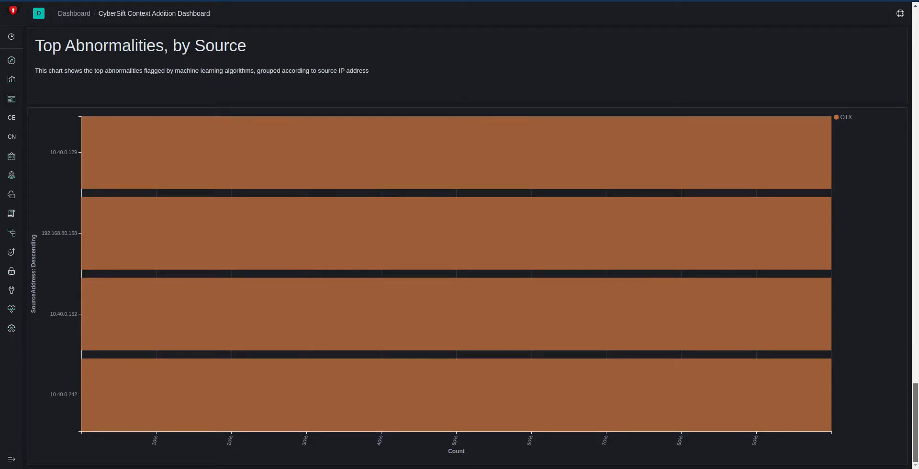
{"action": "left_click_drag", "start_coordinate": [916, 416], "coordinate": [889, 40]}
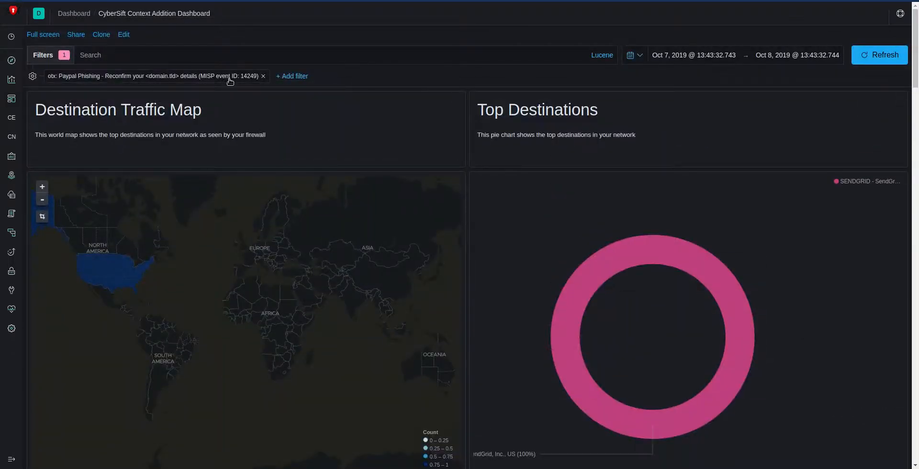
{"action": "left_click", "coordinate": [264, 76]}
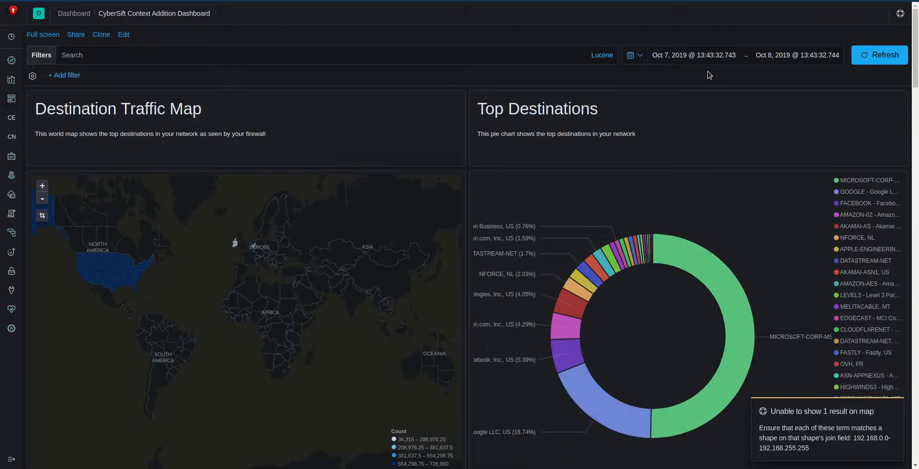
Step: View the dashboard's time range options without changing them, and bring up the Top Abnormalities, by Destination chart
{"action": "left_click", "coordinate": [711, 56]}
{"action": "left_click", "coordinate": [766, 56]}
{"action": "left_click", "coordinate": [641, 56]}
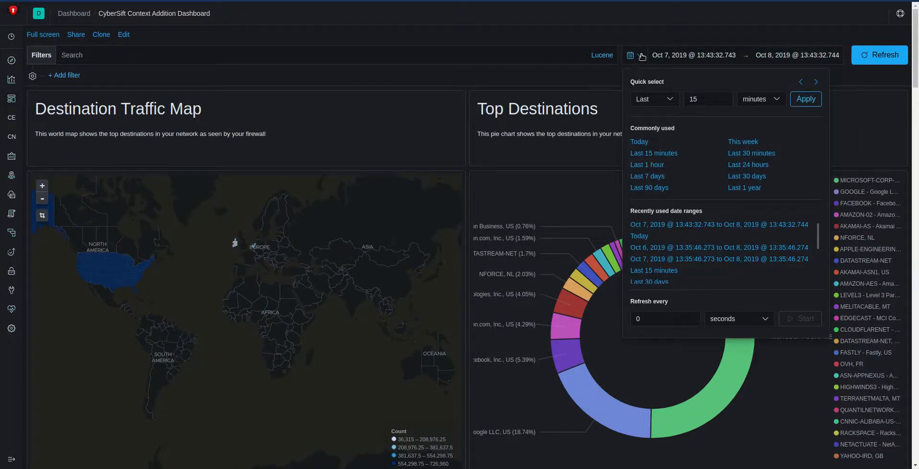
{"action": "left_click", "coordinate": [532, 75]}
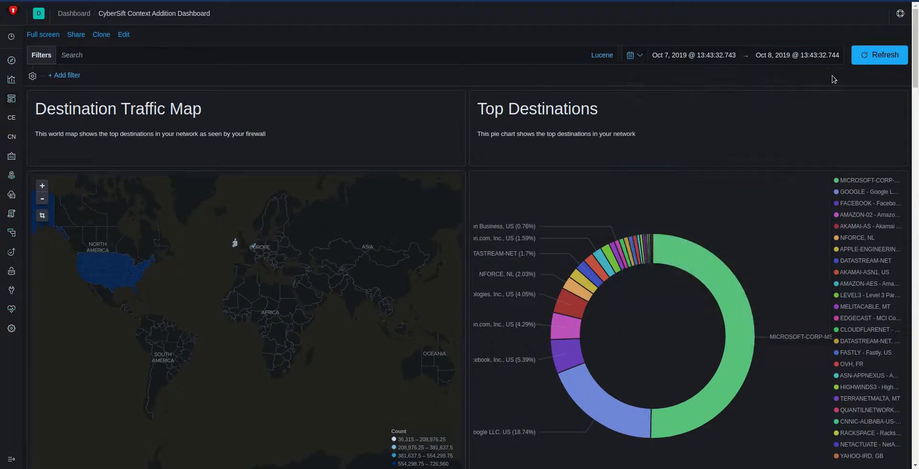
{"action": "left_click_drag", "start_coordinate": [915, 75], "coordinate": [895, 375]}
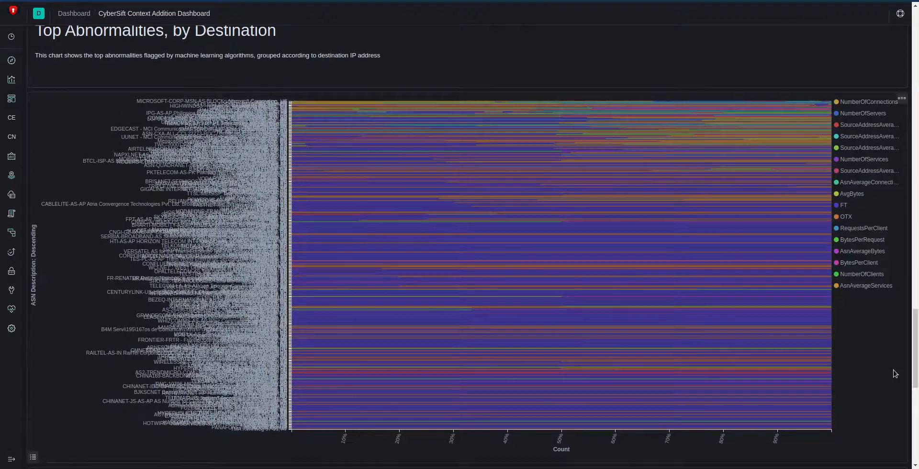